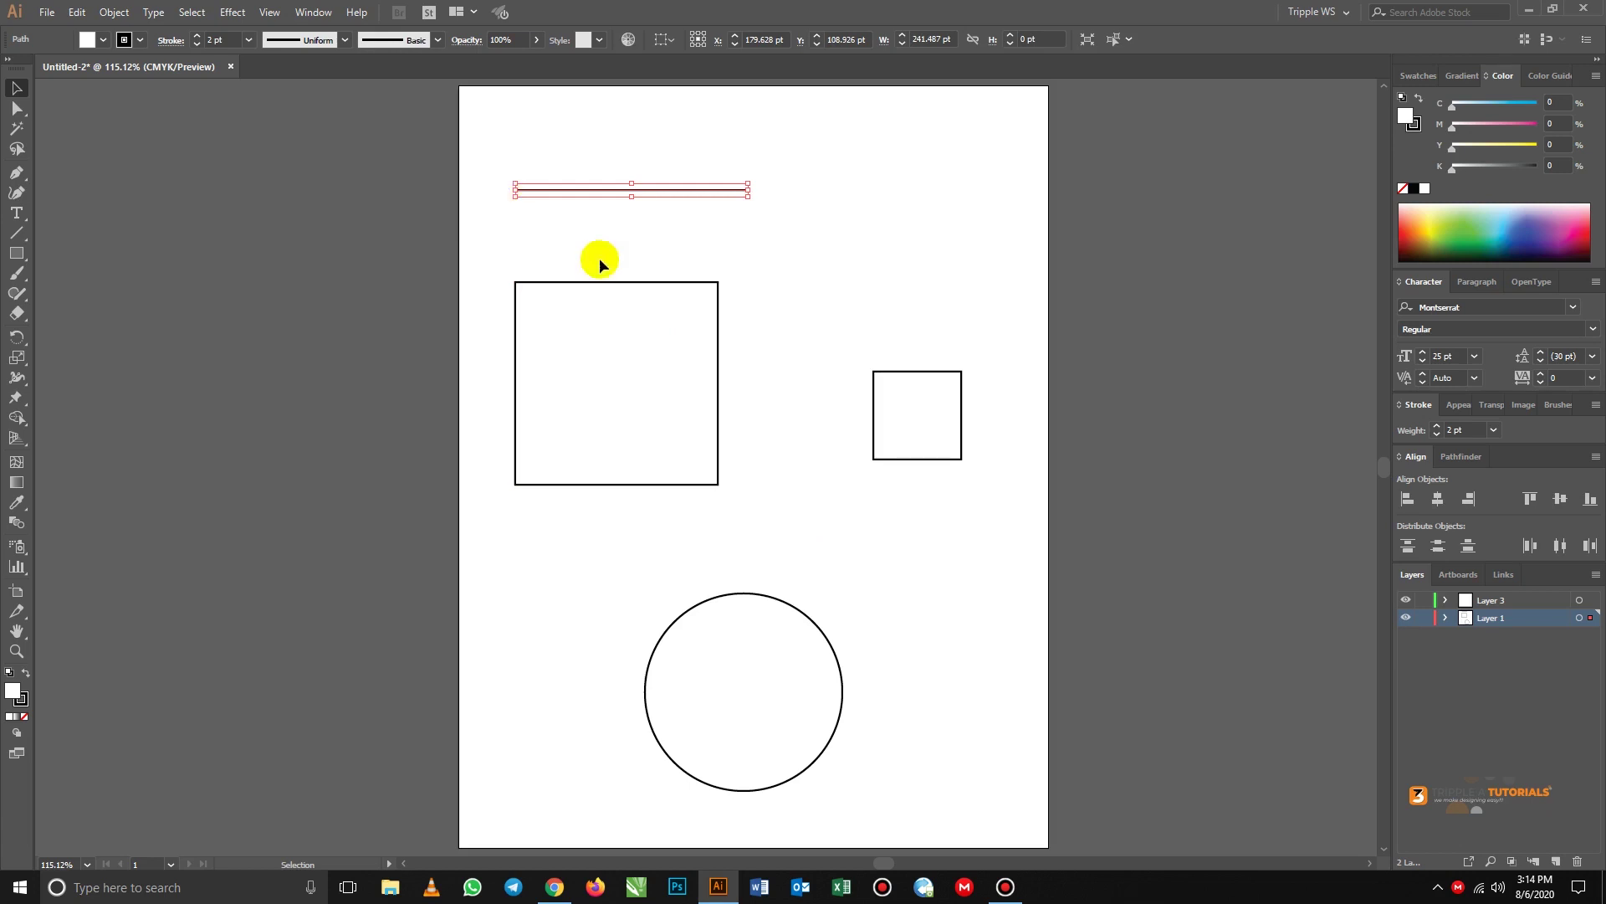
pyautogui.click(643, 222)
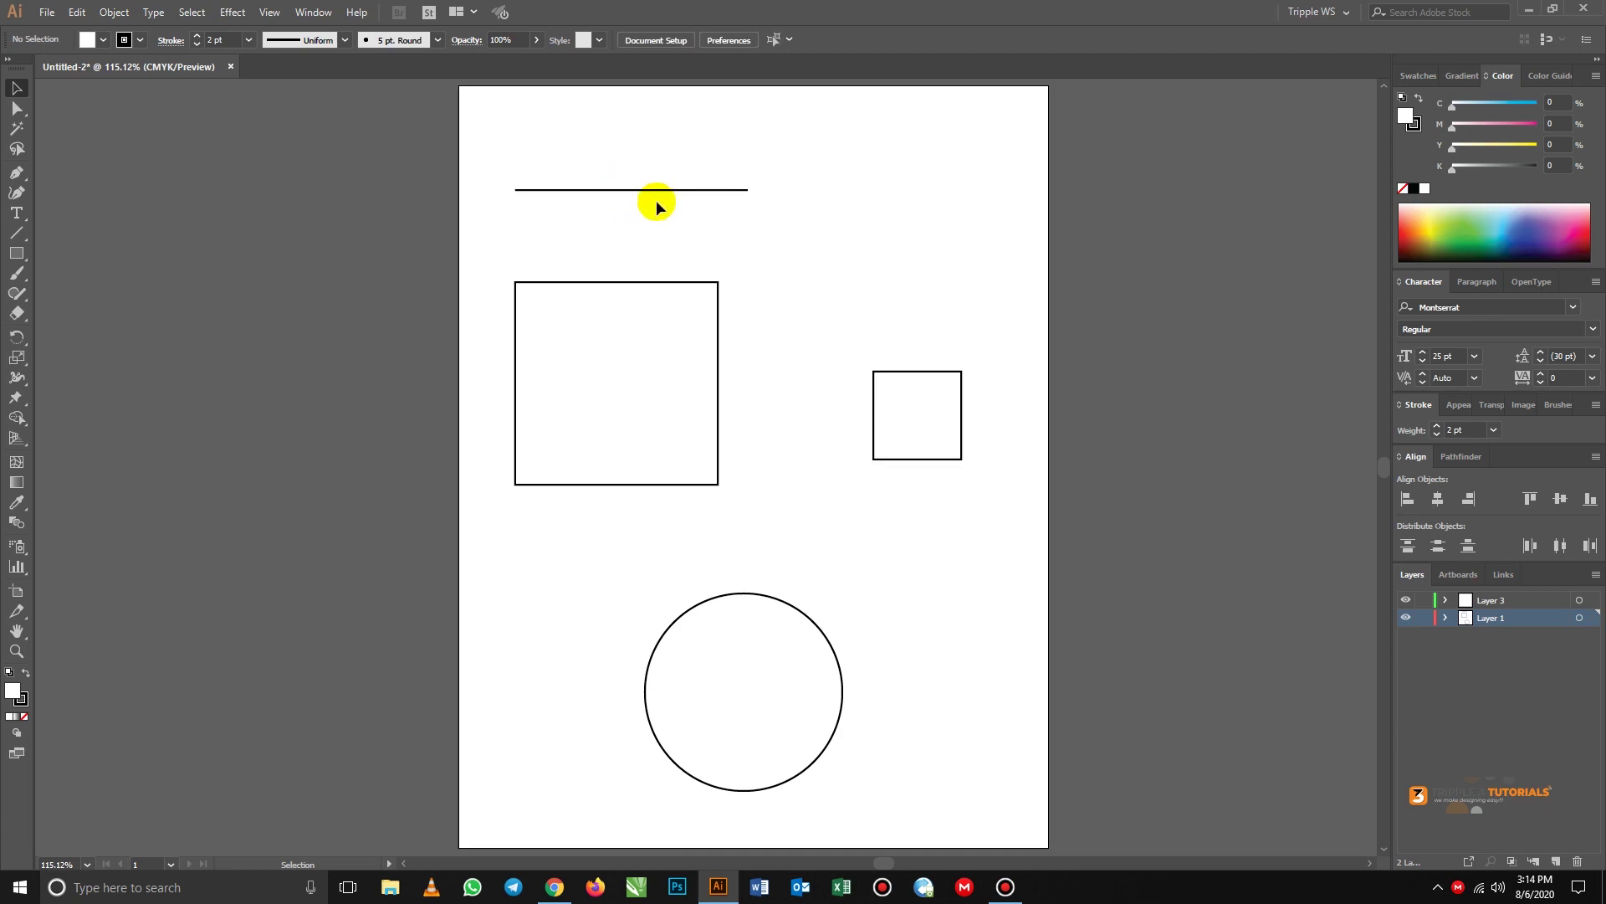
pyautogui.click(597, 374)
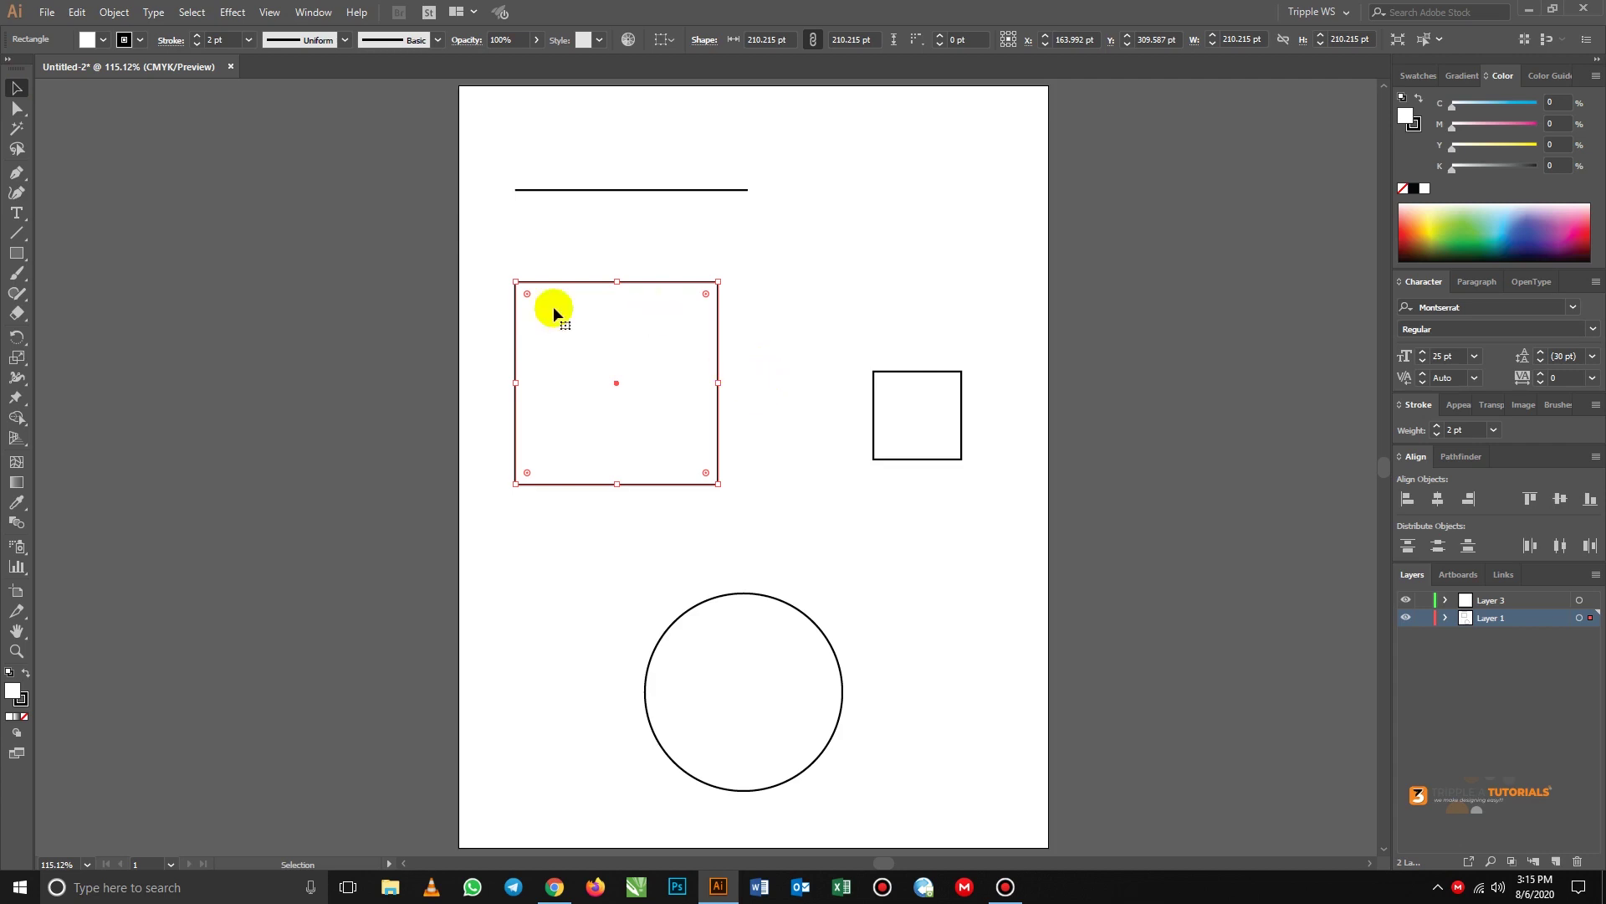
pyautogui.click(16, 174)
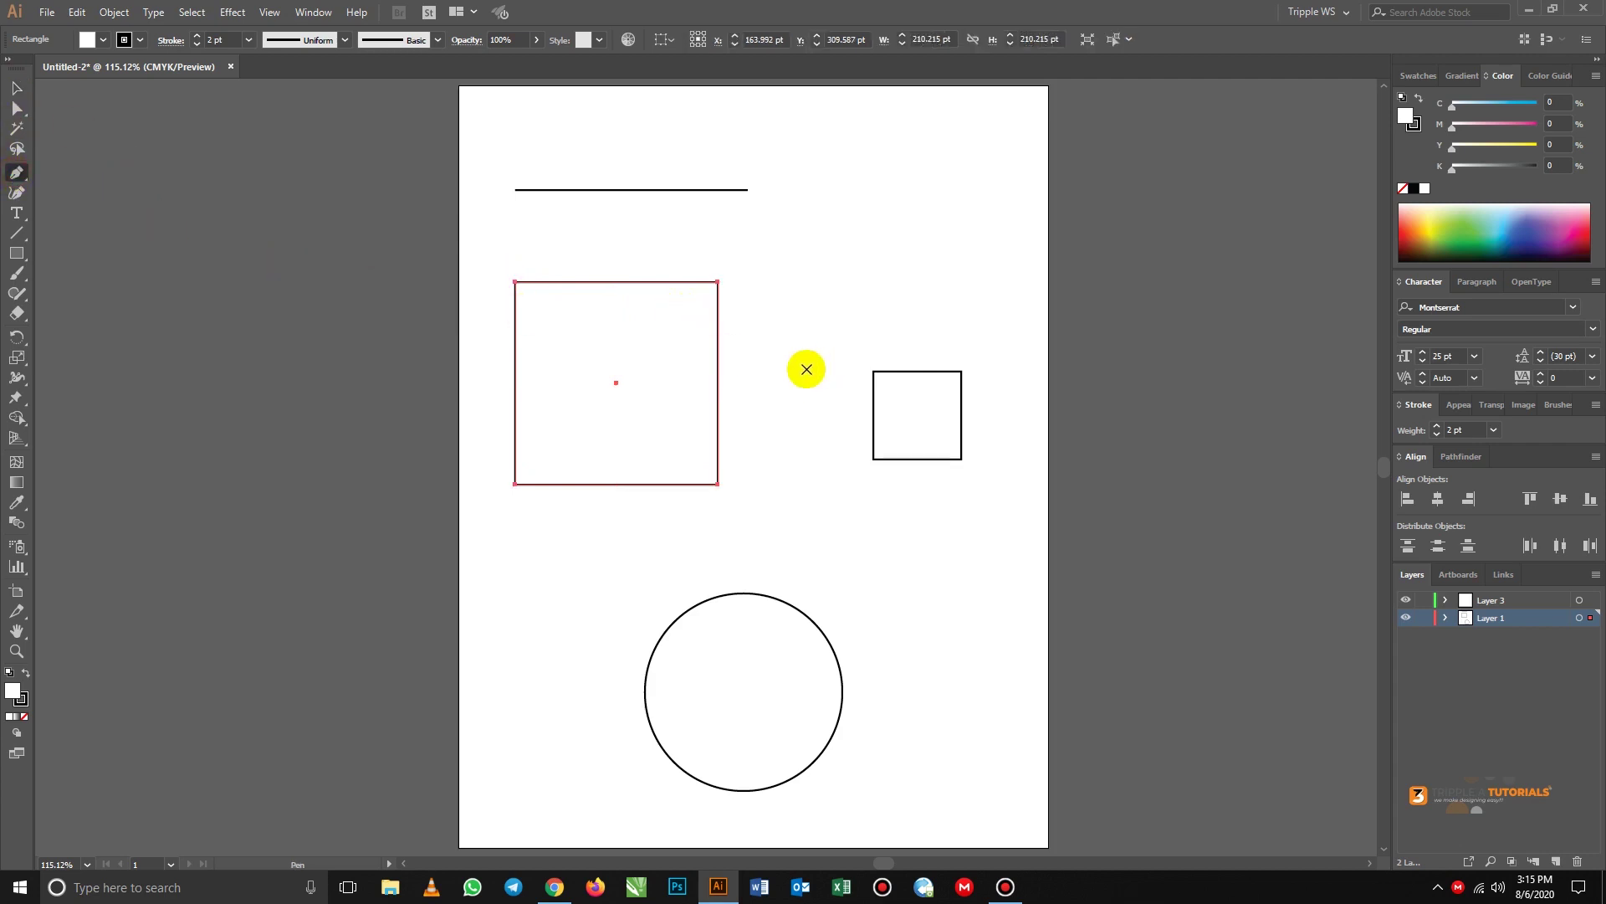
pyautogui.press('v')
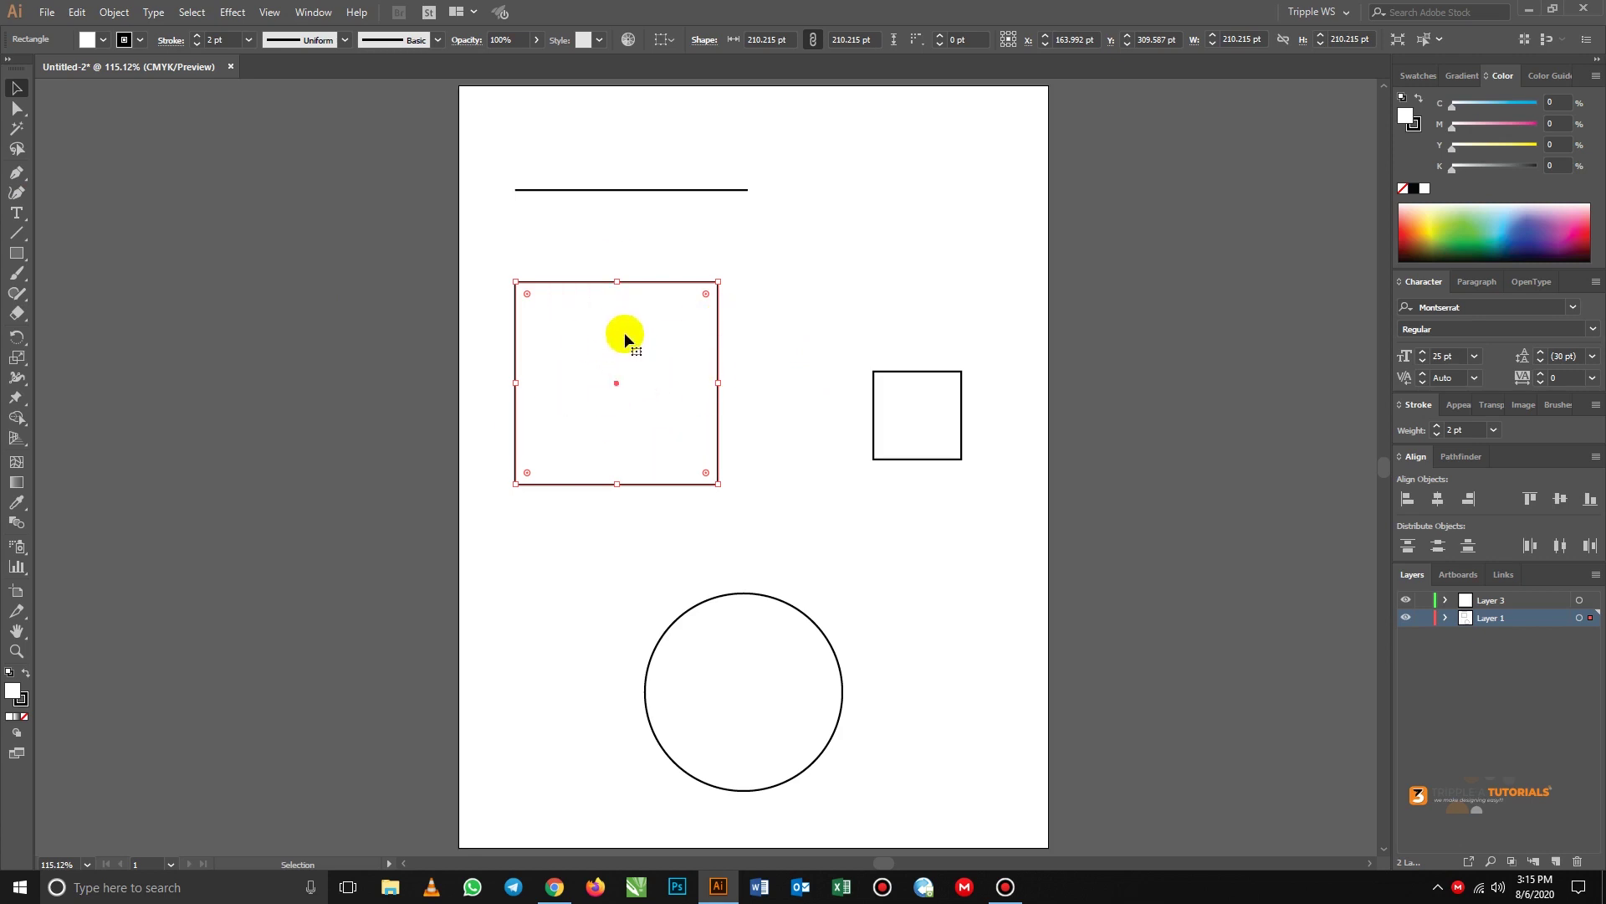
# - Move the large square below the line so its centre sits at about X 182 pt, Y 320 pt
pyautogui.moveTo(624, 333)
pyautogui.mouseDown()
pyautogui.moveTo(971, 242)
pyautogui.moveTo(608, 355)
pyautogui.moveTo(634, 336)
pyautogui.moveTo(641, 349)
pyautogui.moveTo(614, 320)
pyautogui.moveTo(648, 337)
pyautogui.mouseUp()
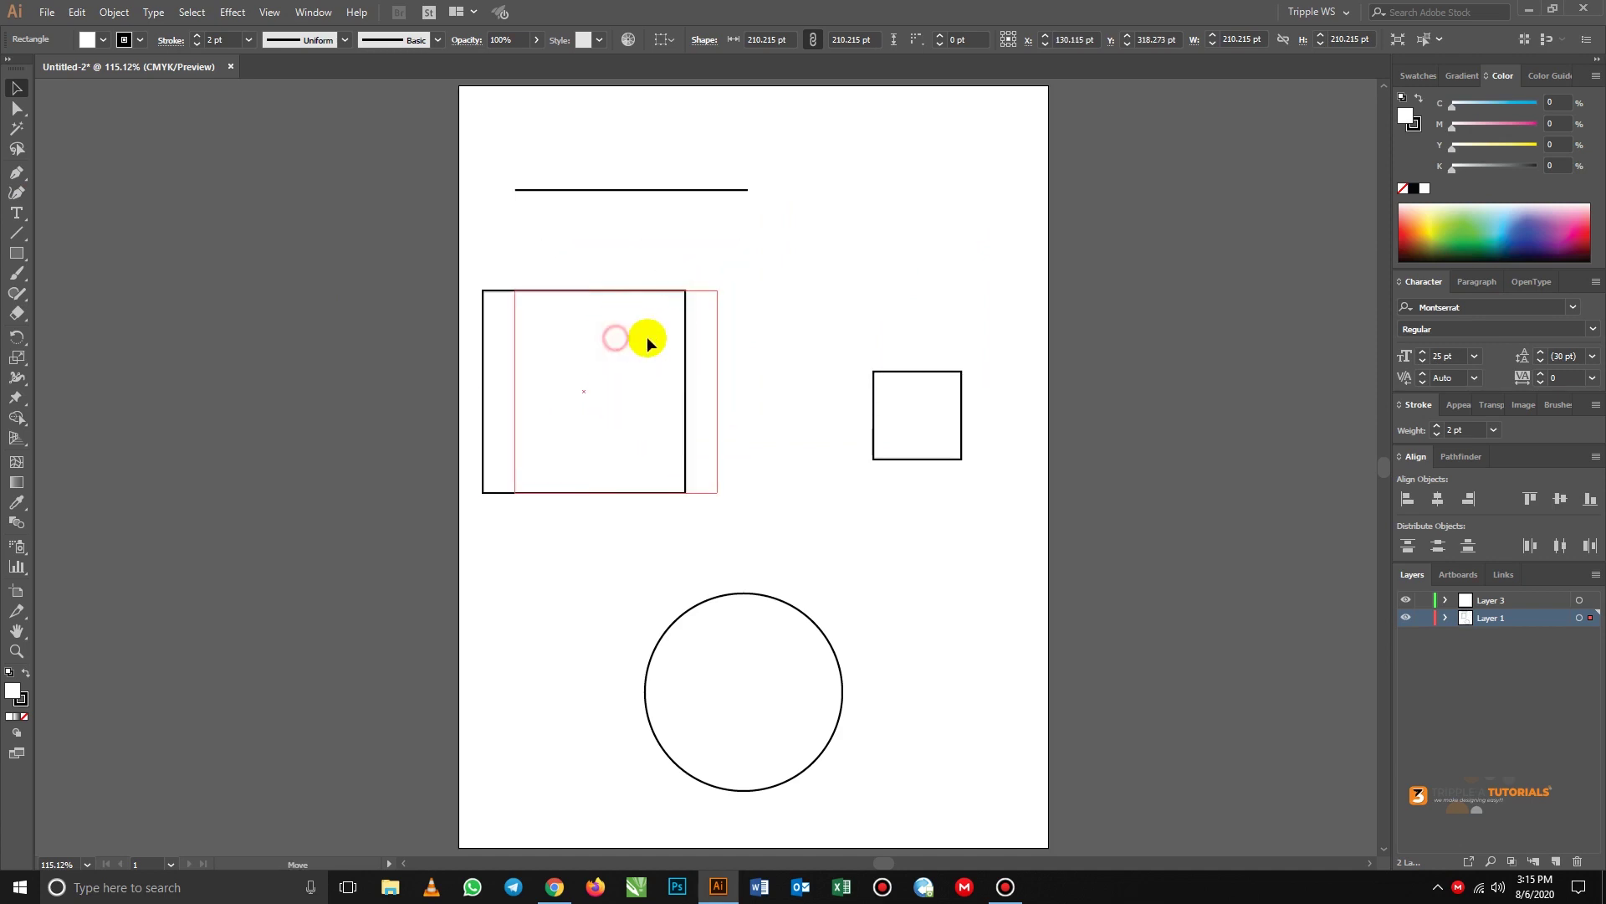
pyautogui.click(639, 241)
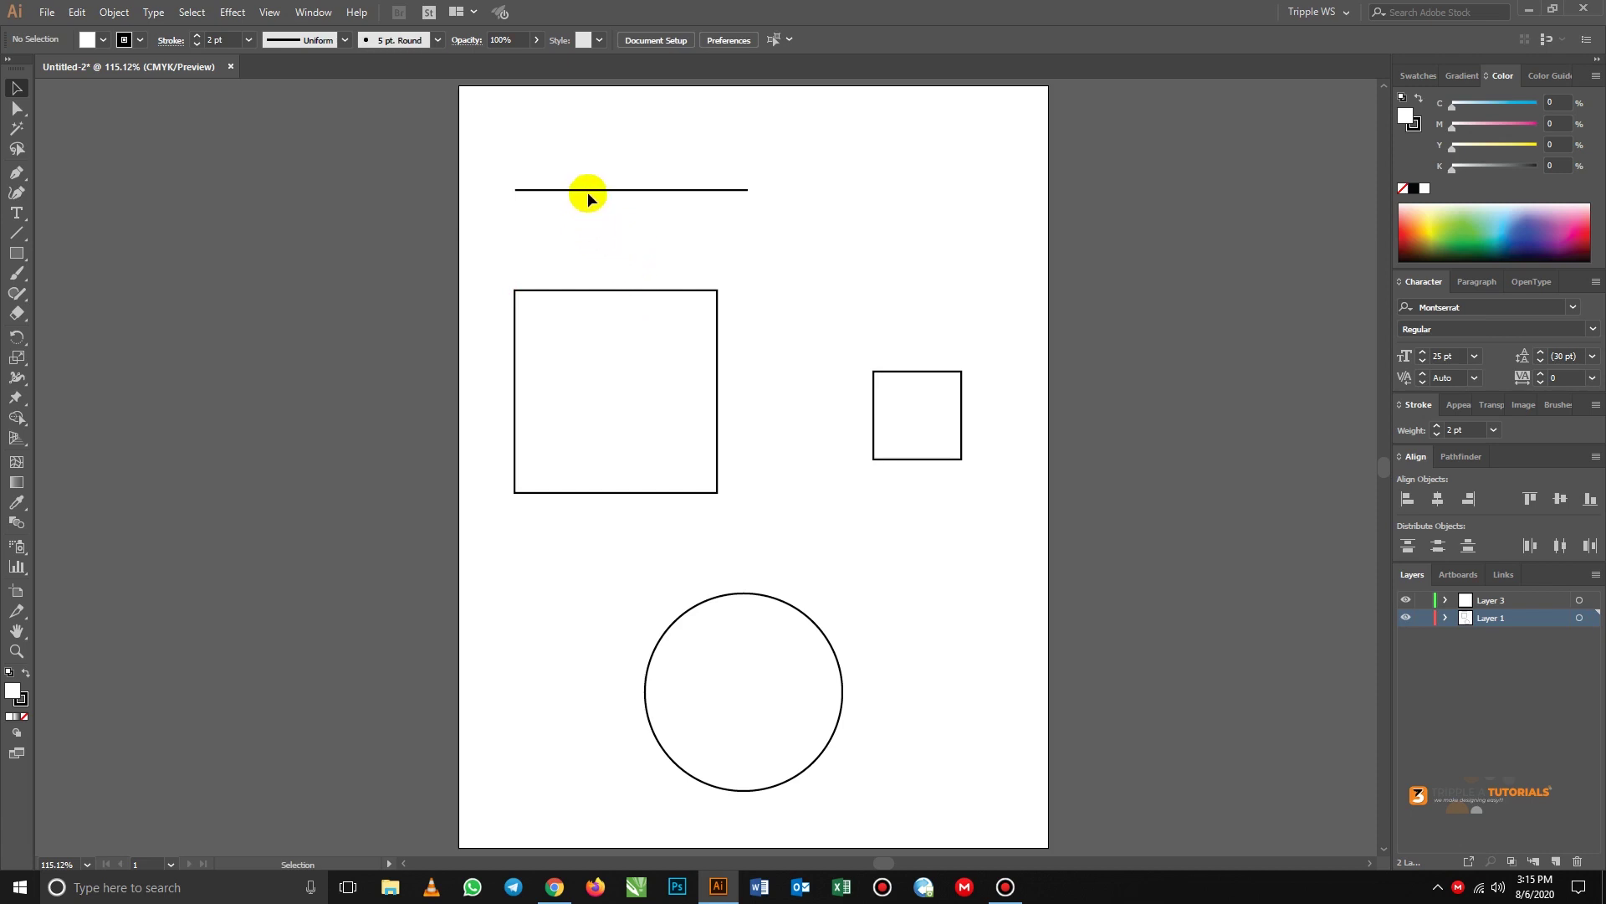
pyautogui.moveTo(491, 148); pyautogui.dragTo(835, 251)
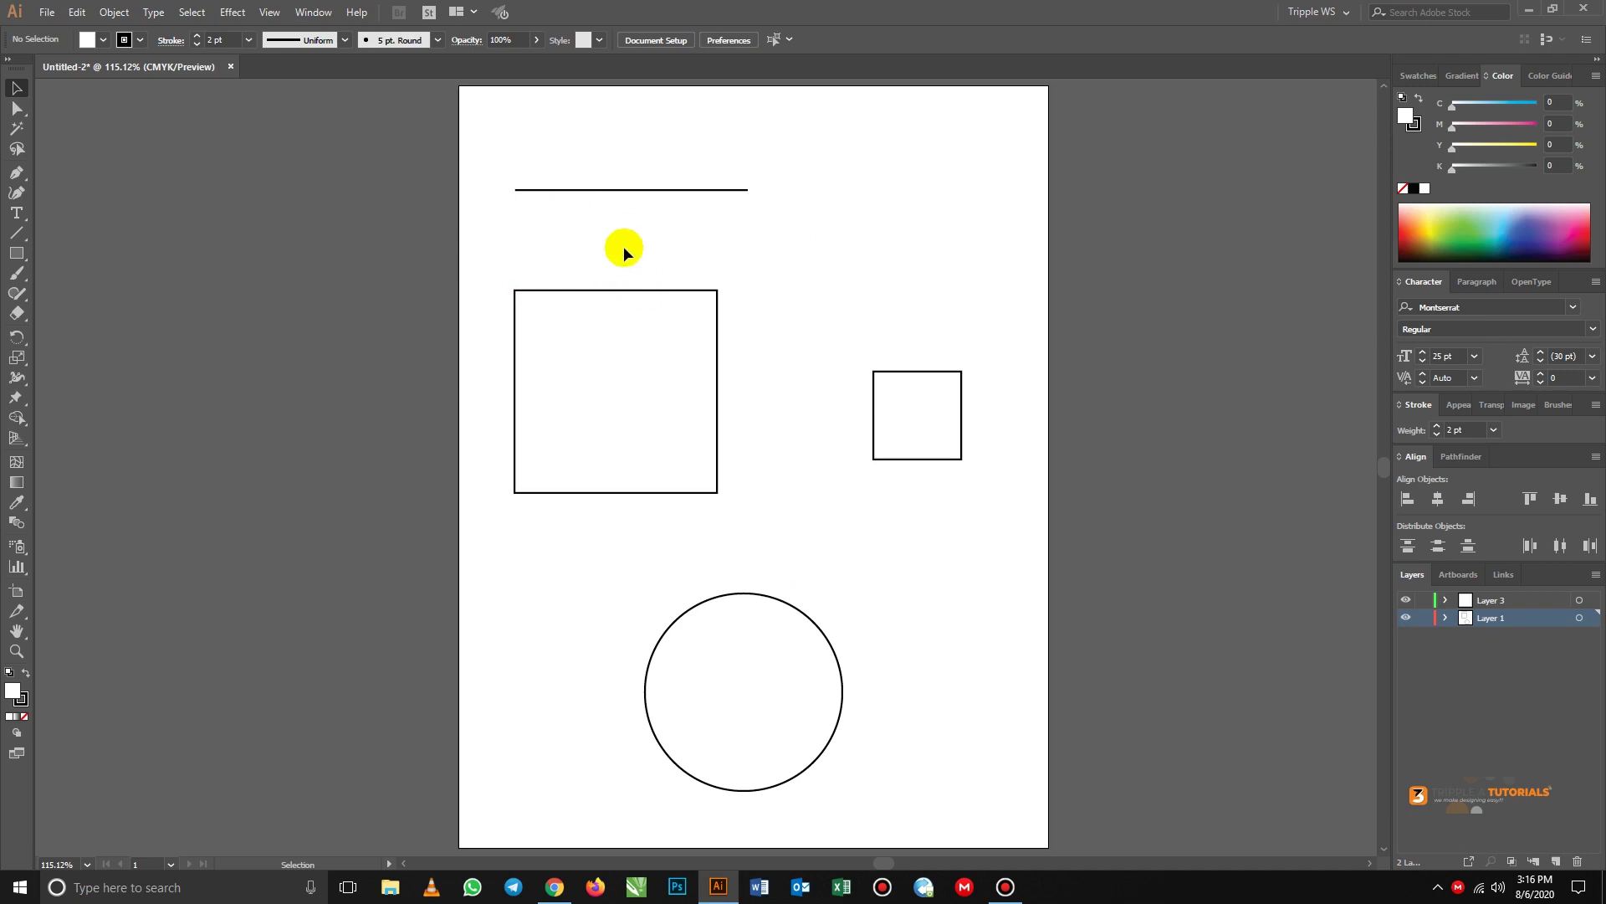
pyautogui.click(603, 191)
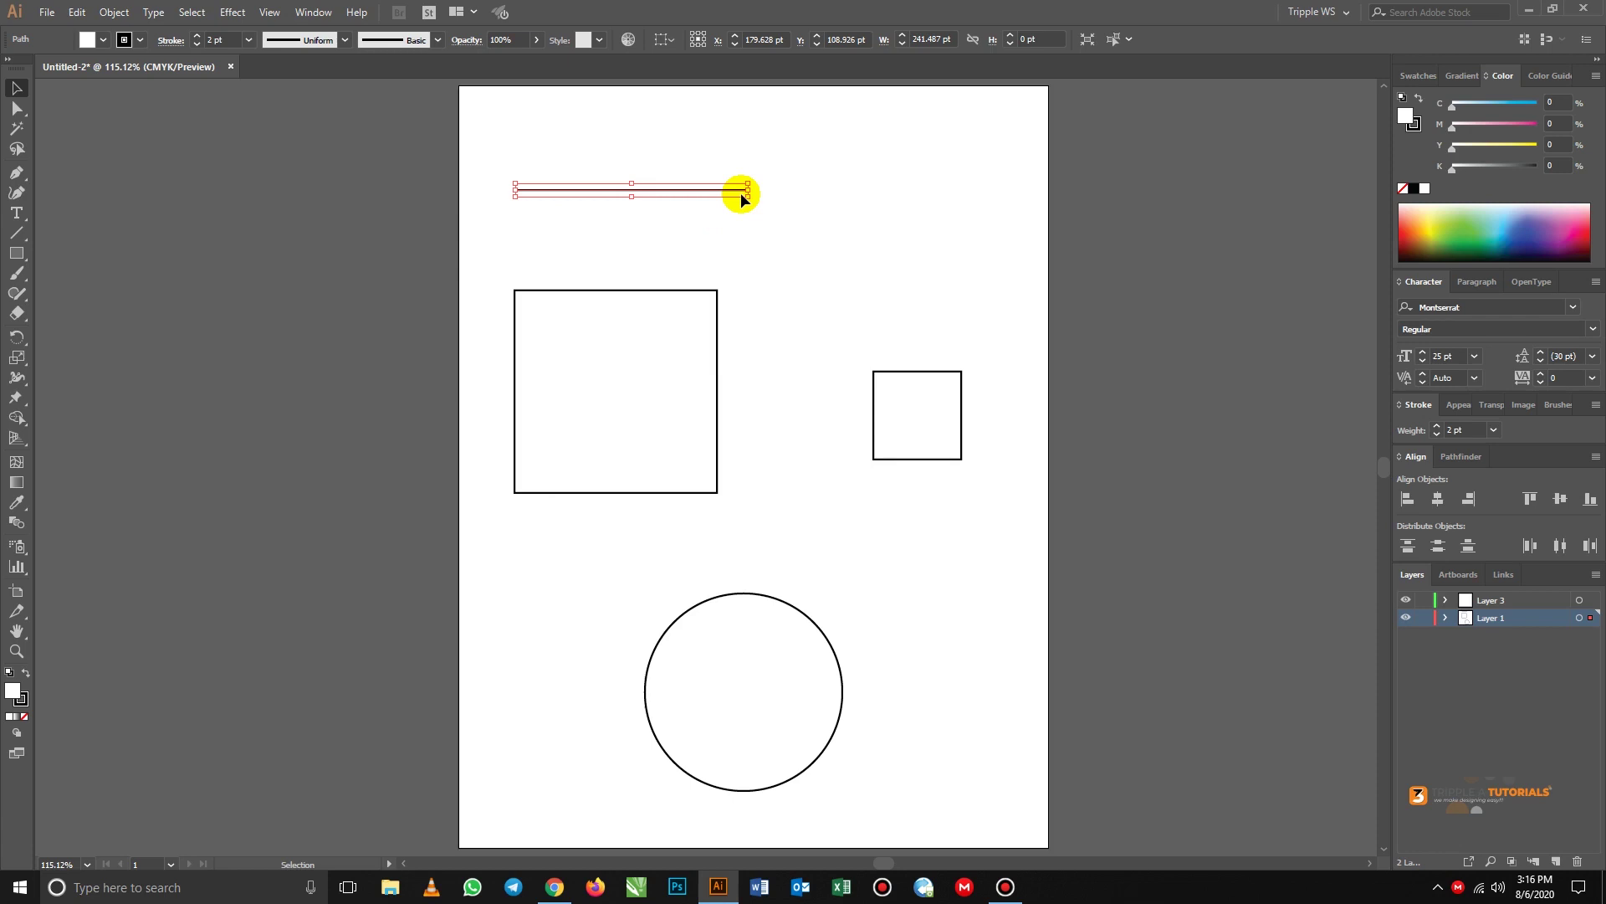
pyautogui.click(650, 418)
pyautogui.moveTo(614, 378); pyautogui.dragTo(604, 337)
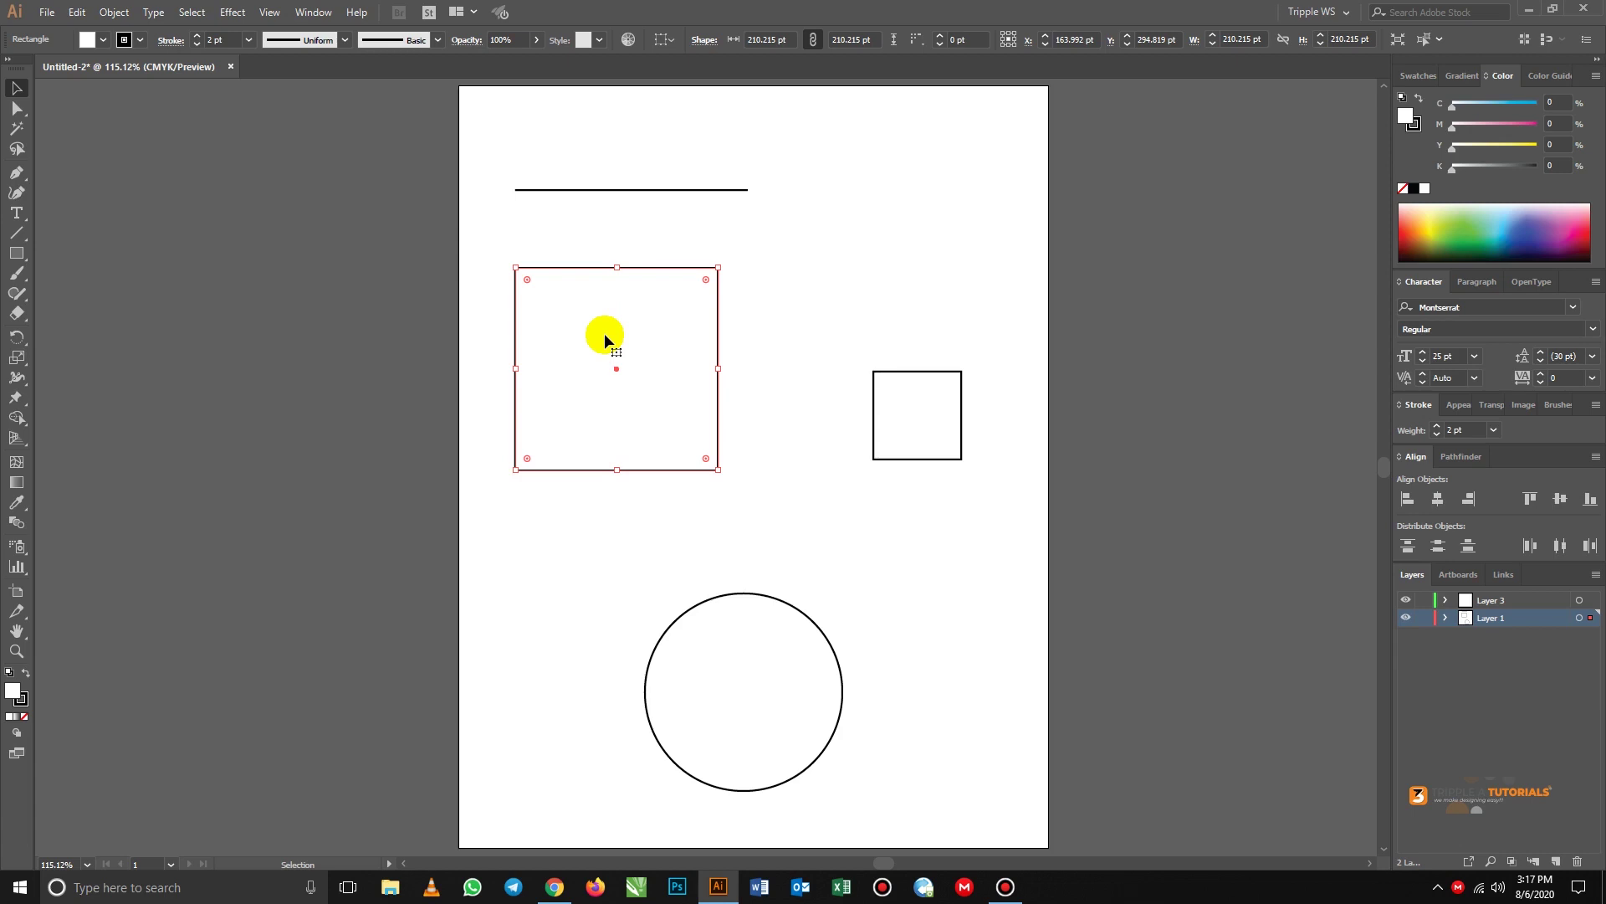
pyautogui.moveTo(639, 333); pyautogui.dragTo(657, 357)
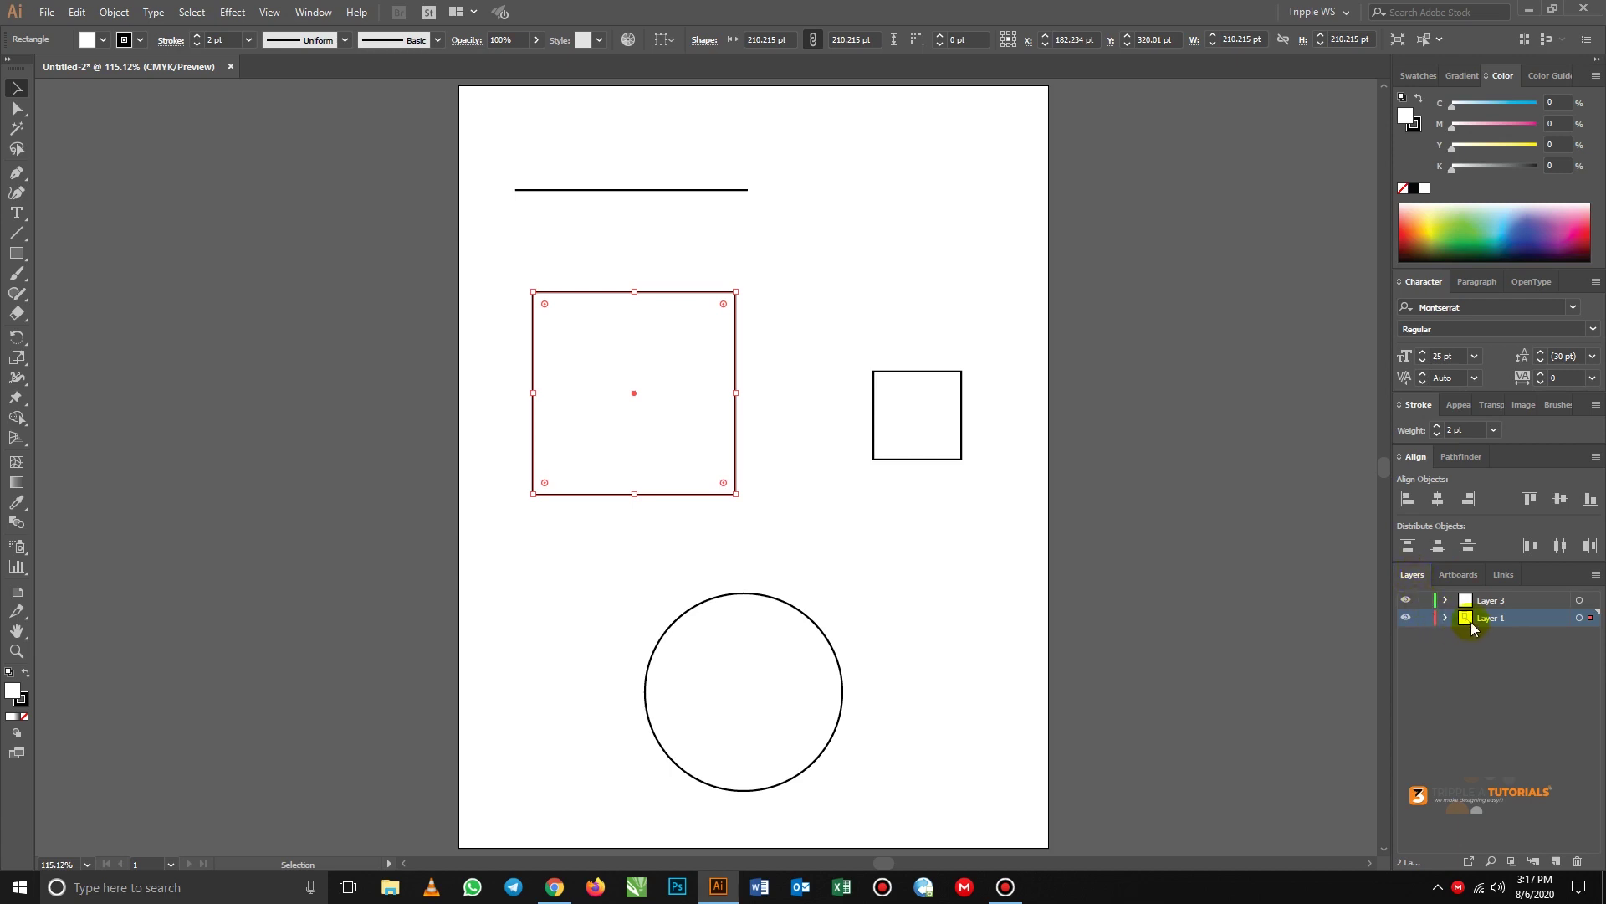
# - Hide and show Layer 1, and select the large and small squares to examine which layer each belongs to
pyautogui.click(1408, 617)
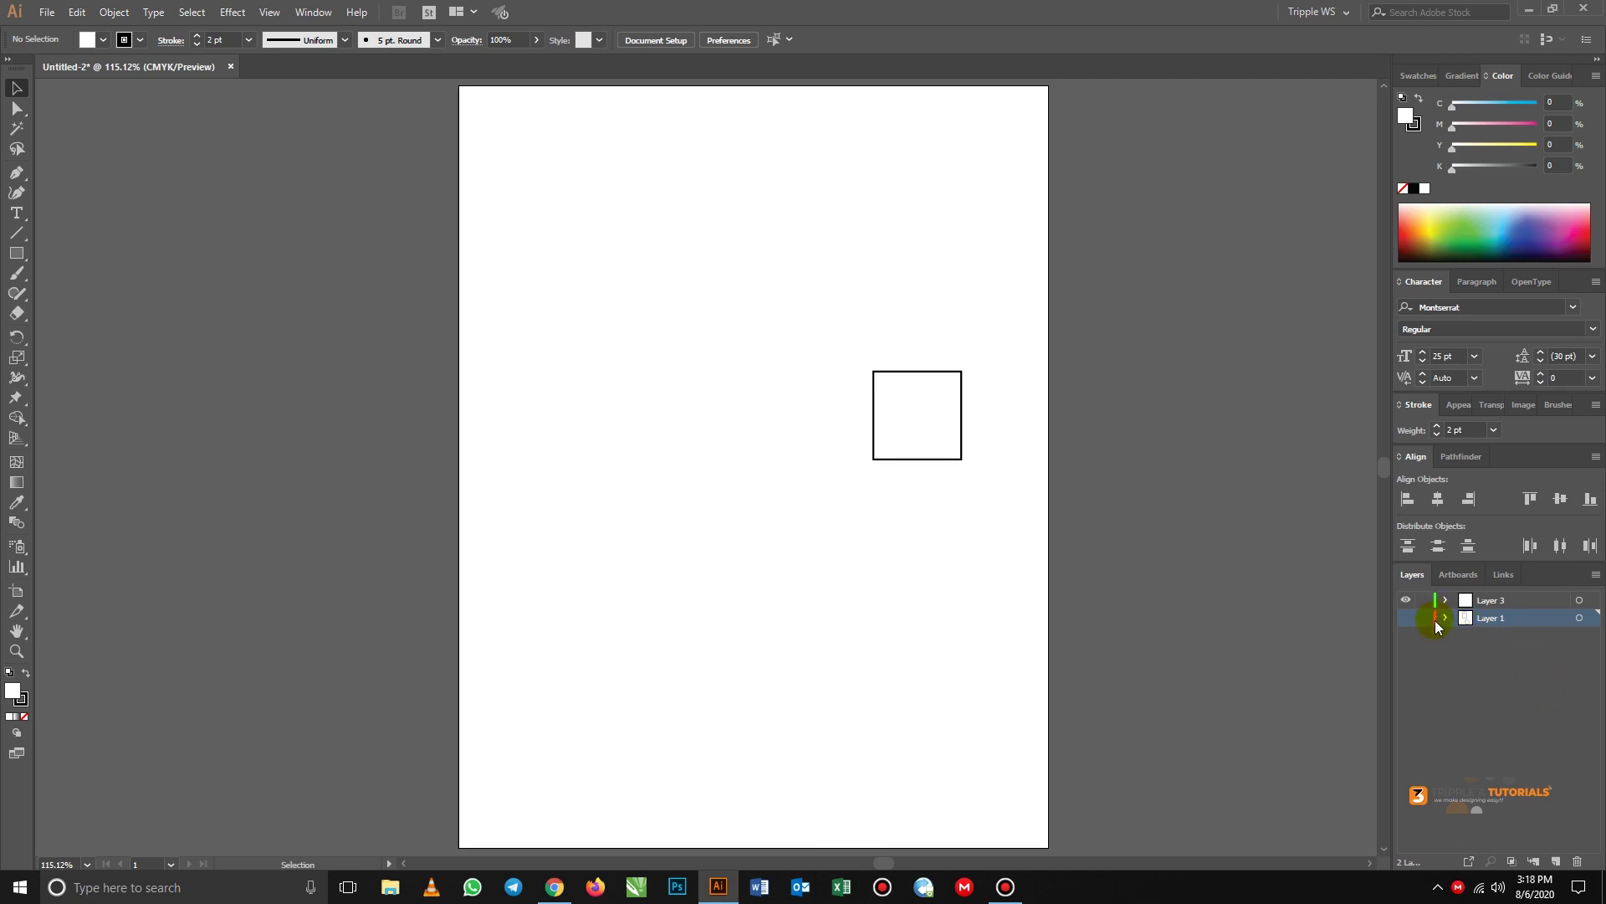
pyautogui.click(1407, 618)
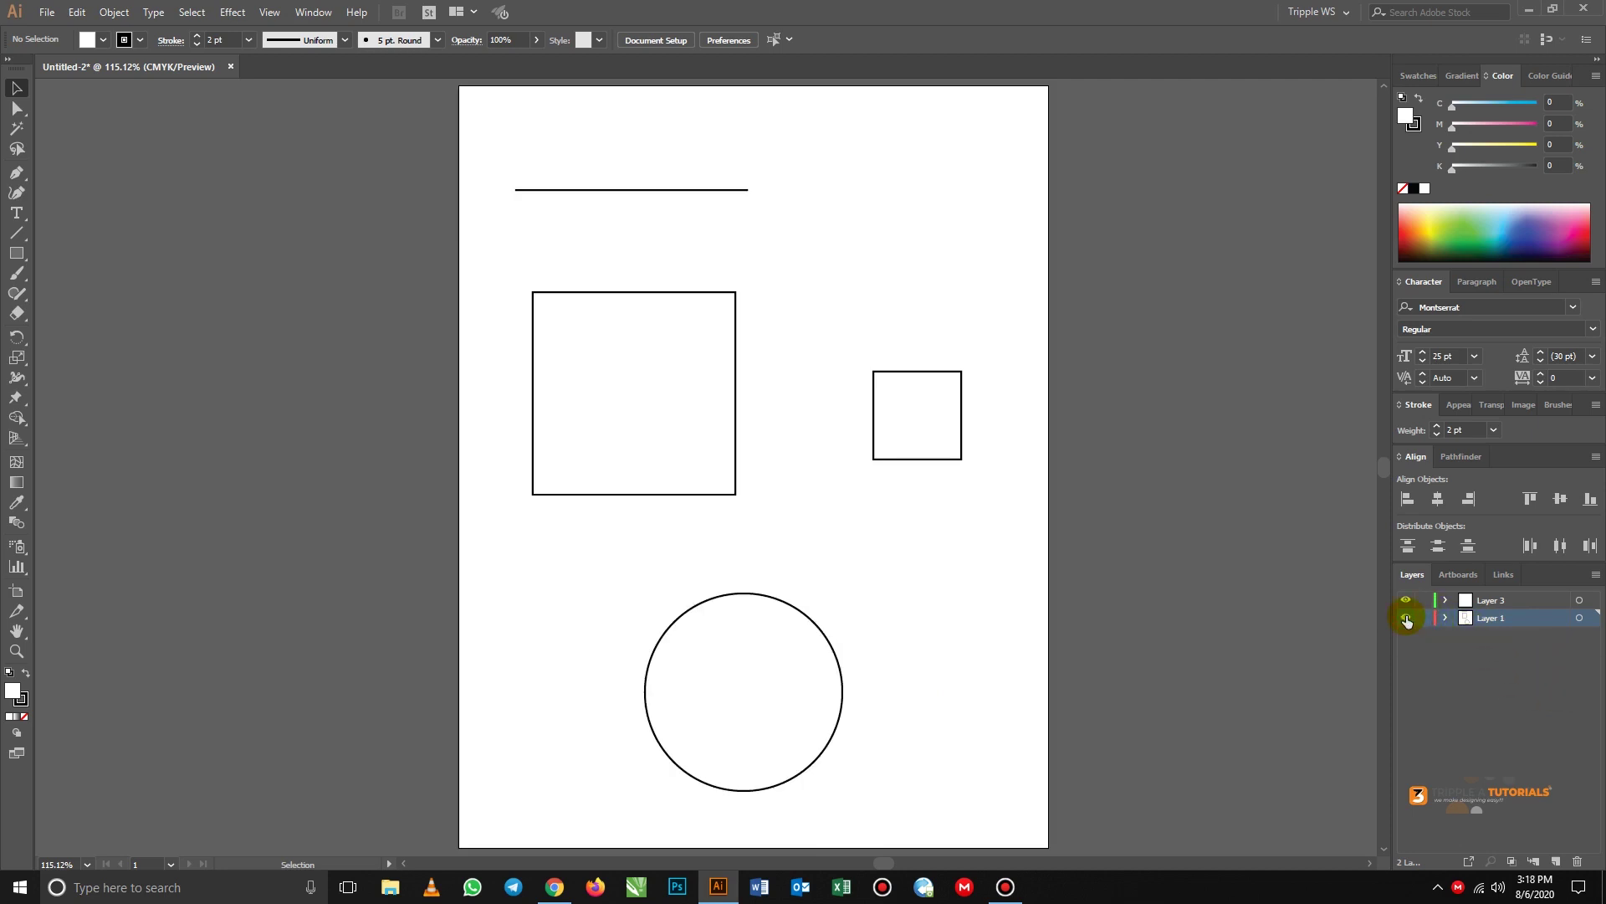
pyautogui.click(620, 326)
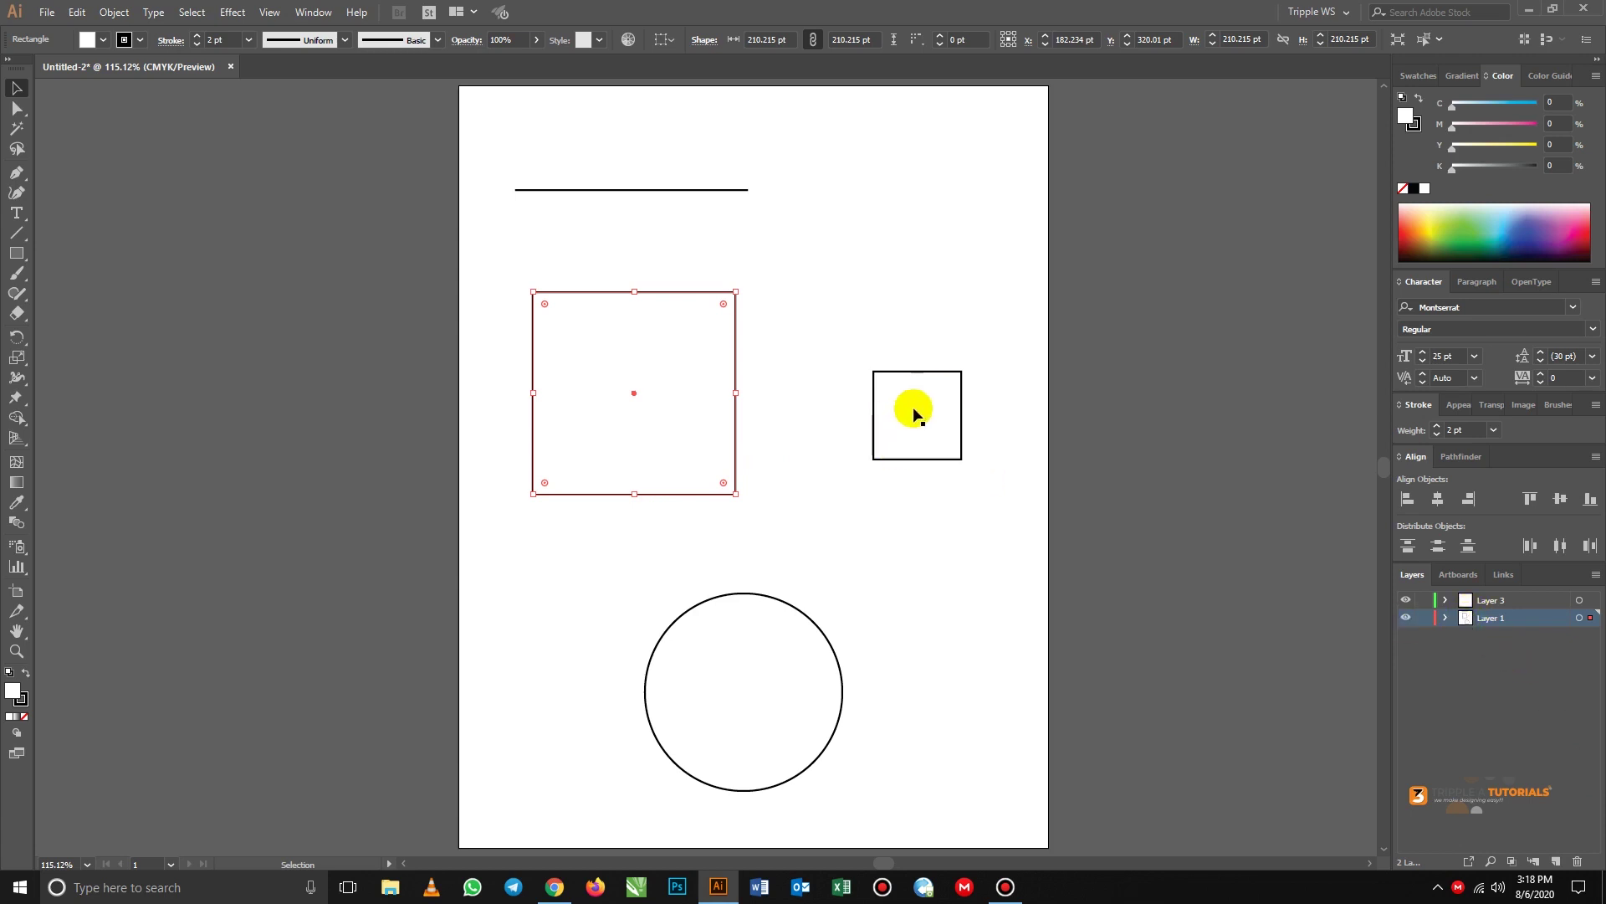
pyautogui.click(927, 391)
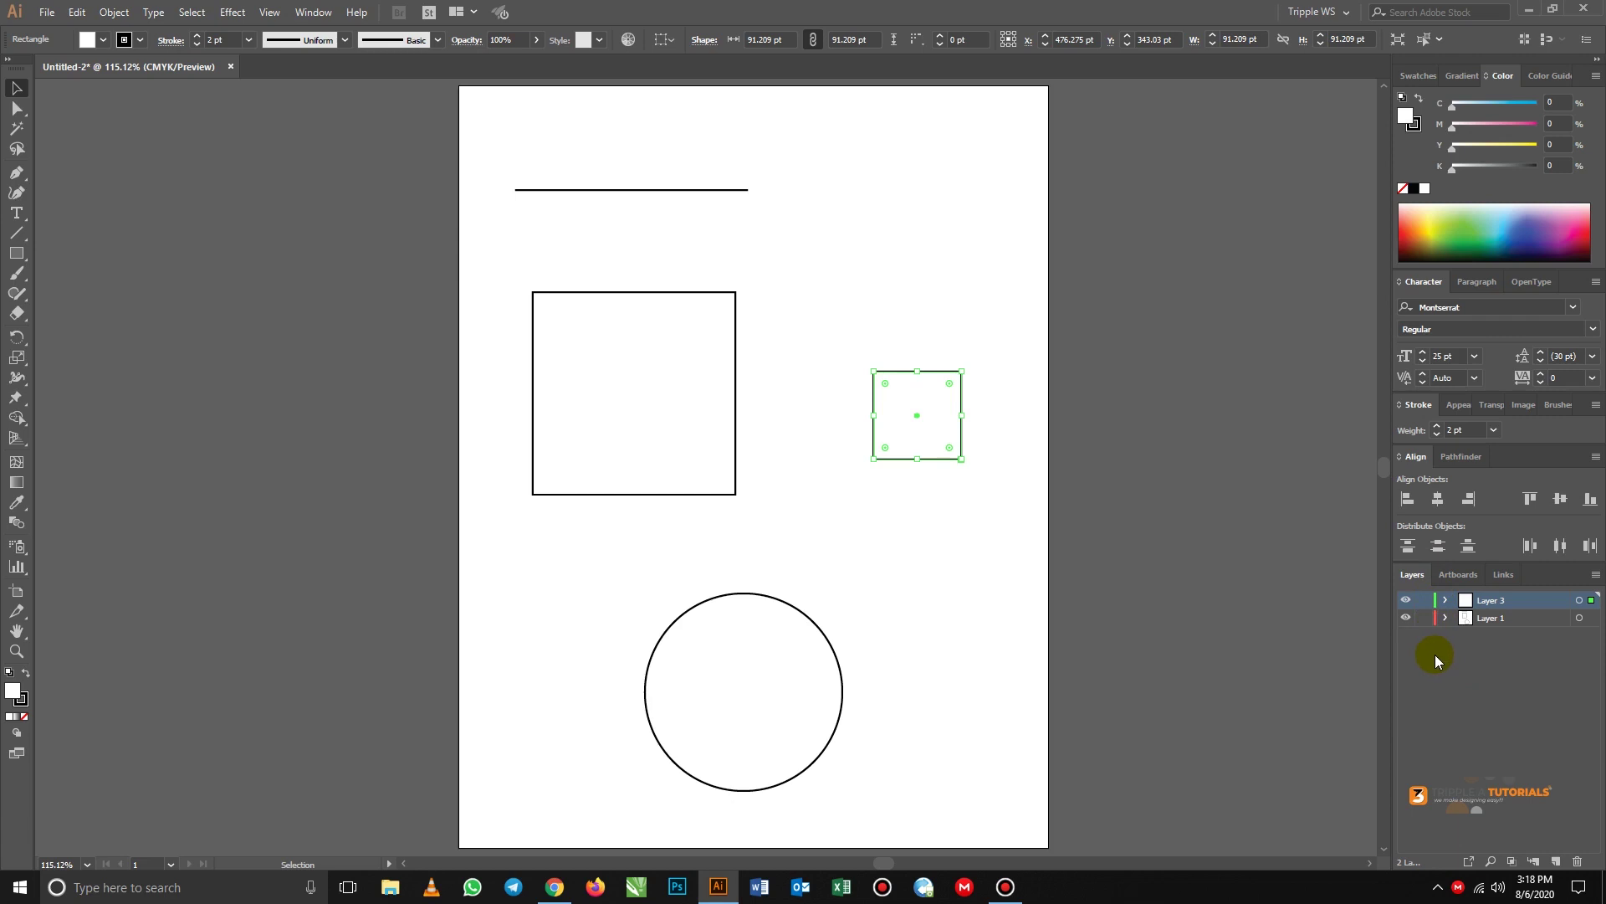
pyautogui.click(1469, 625)
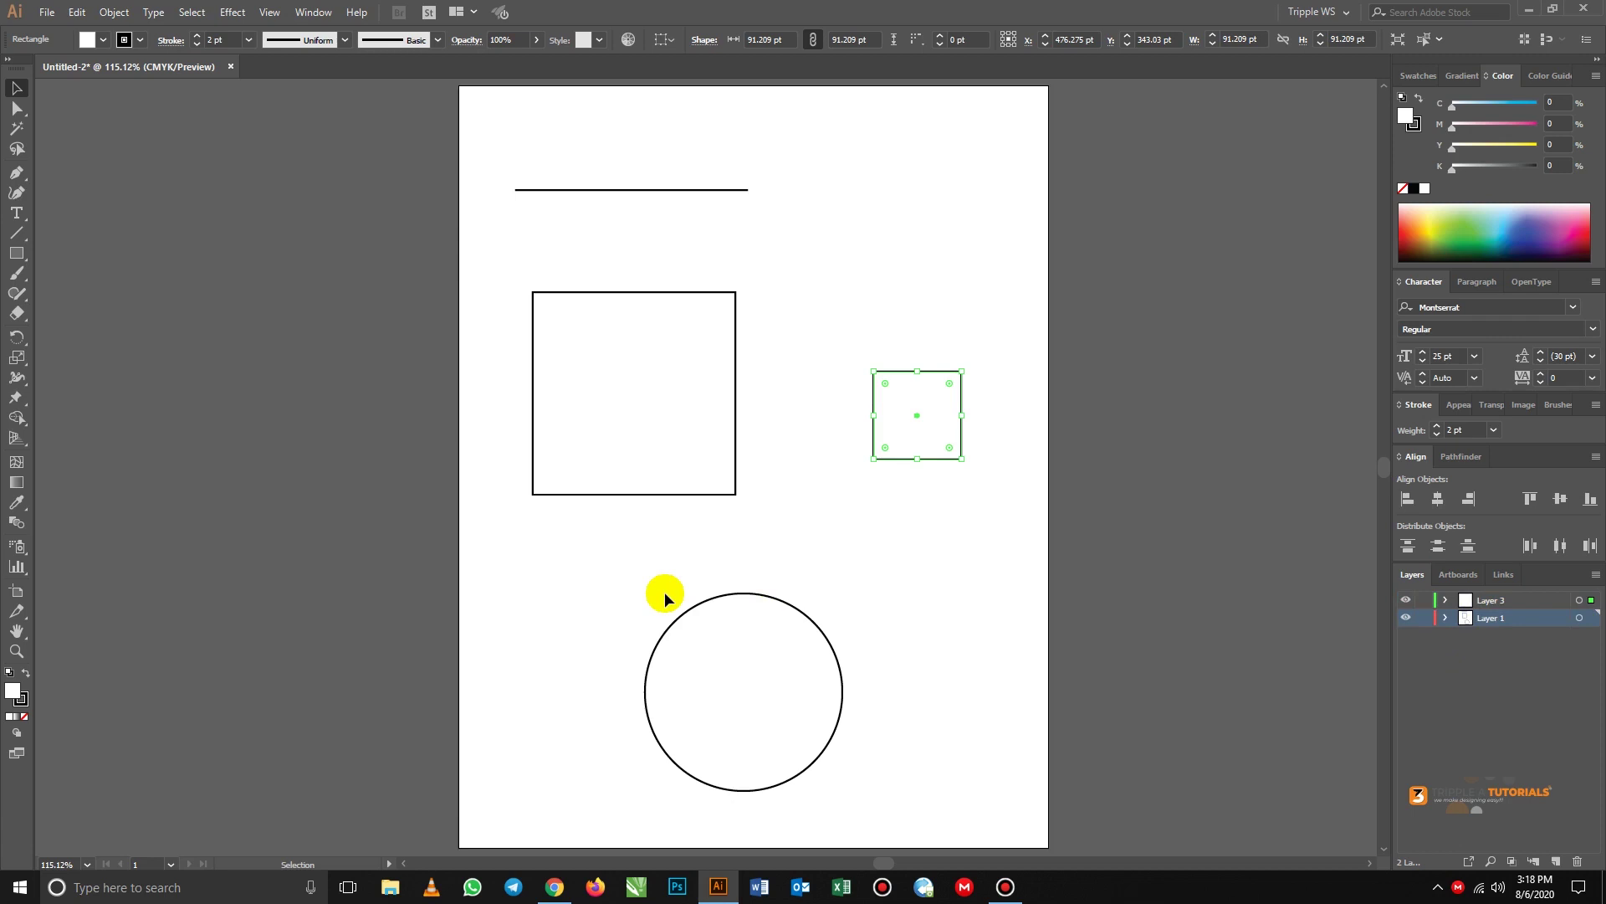
# - Stretch the large square horizontally to about 345 pt wide and try rotating it by its corner
pyautogui.click(631, 359)
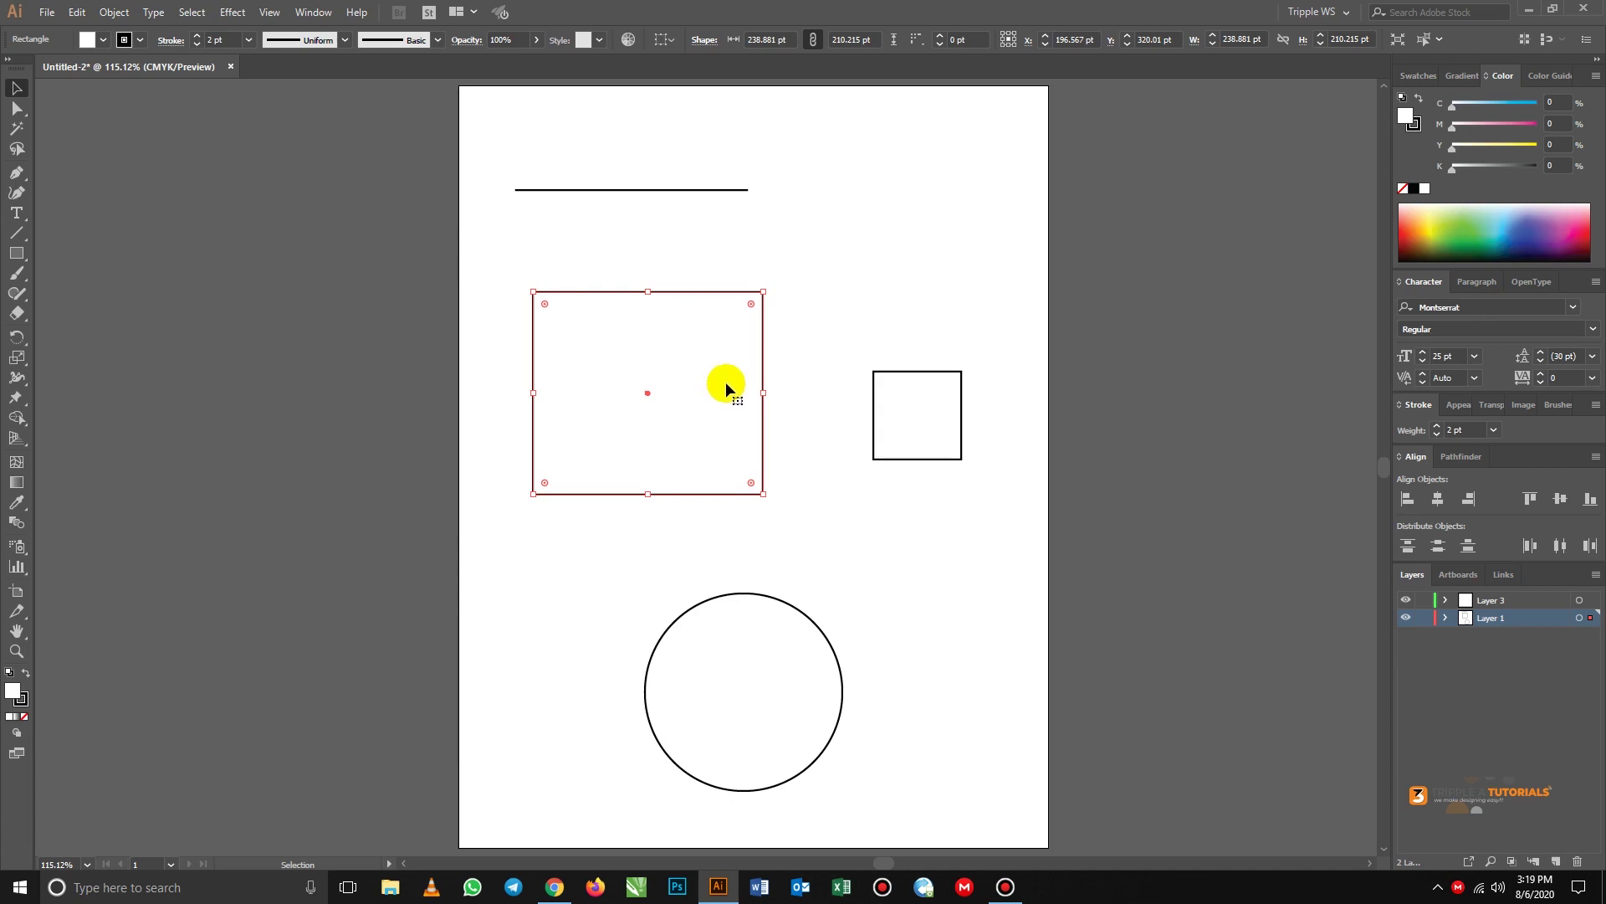
pyautogui.moveTo(764, 393); pyautogui.dragTo(866, 399)
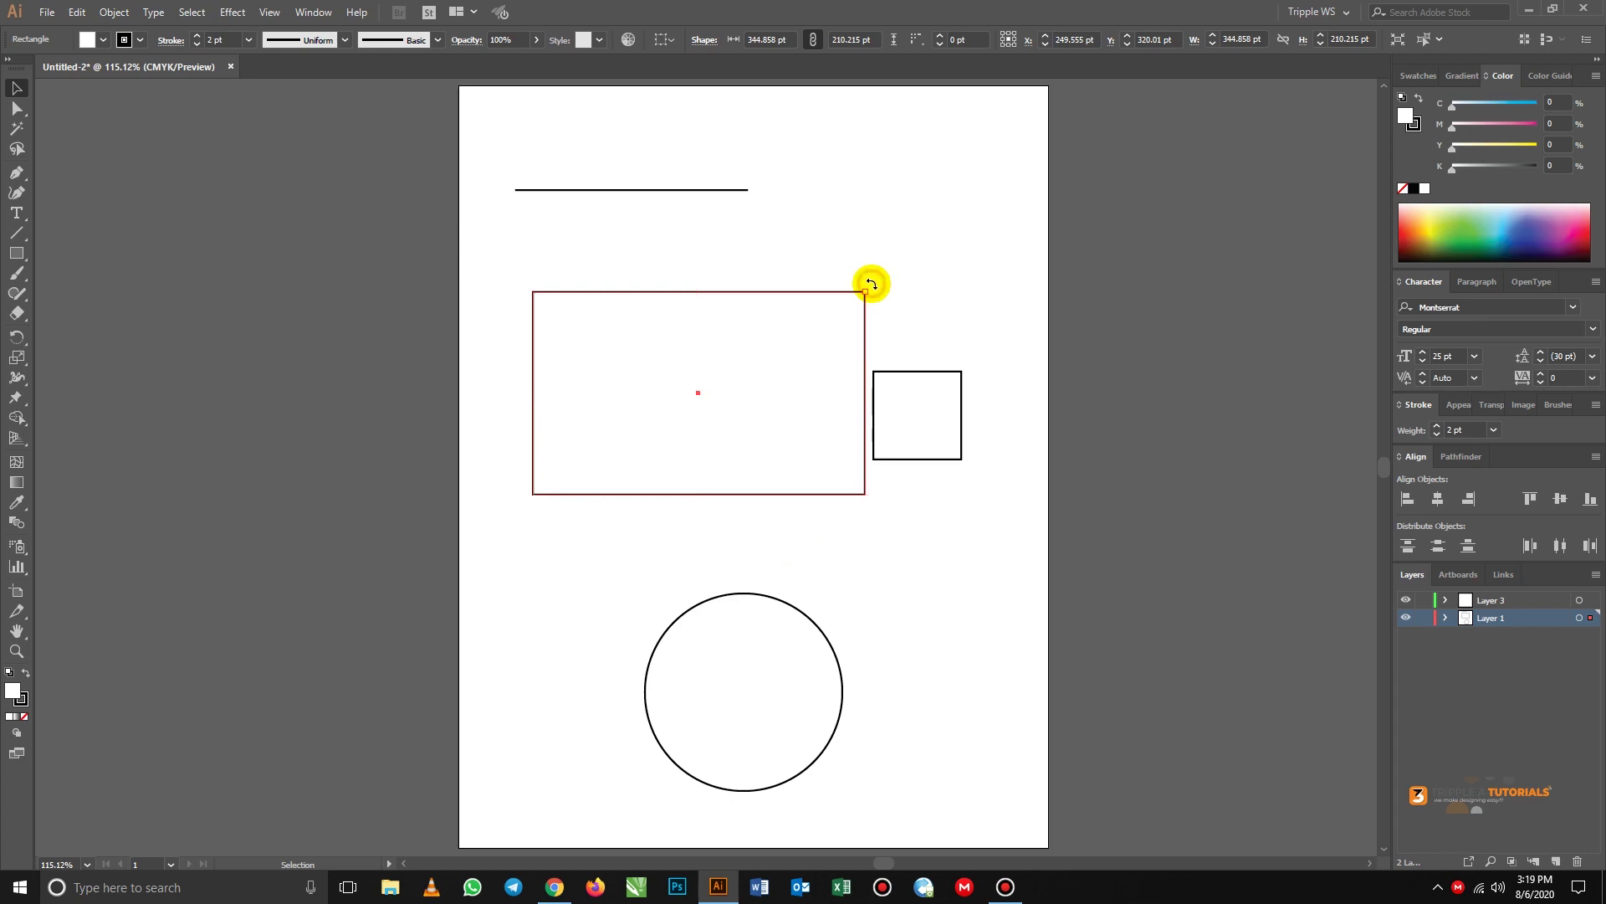
pyautogui.moveTo(872, 285); pyautogui.dragTo(767, 356)
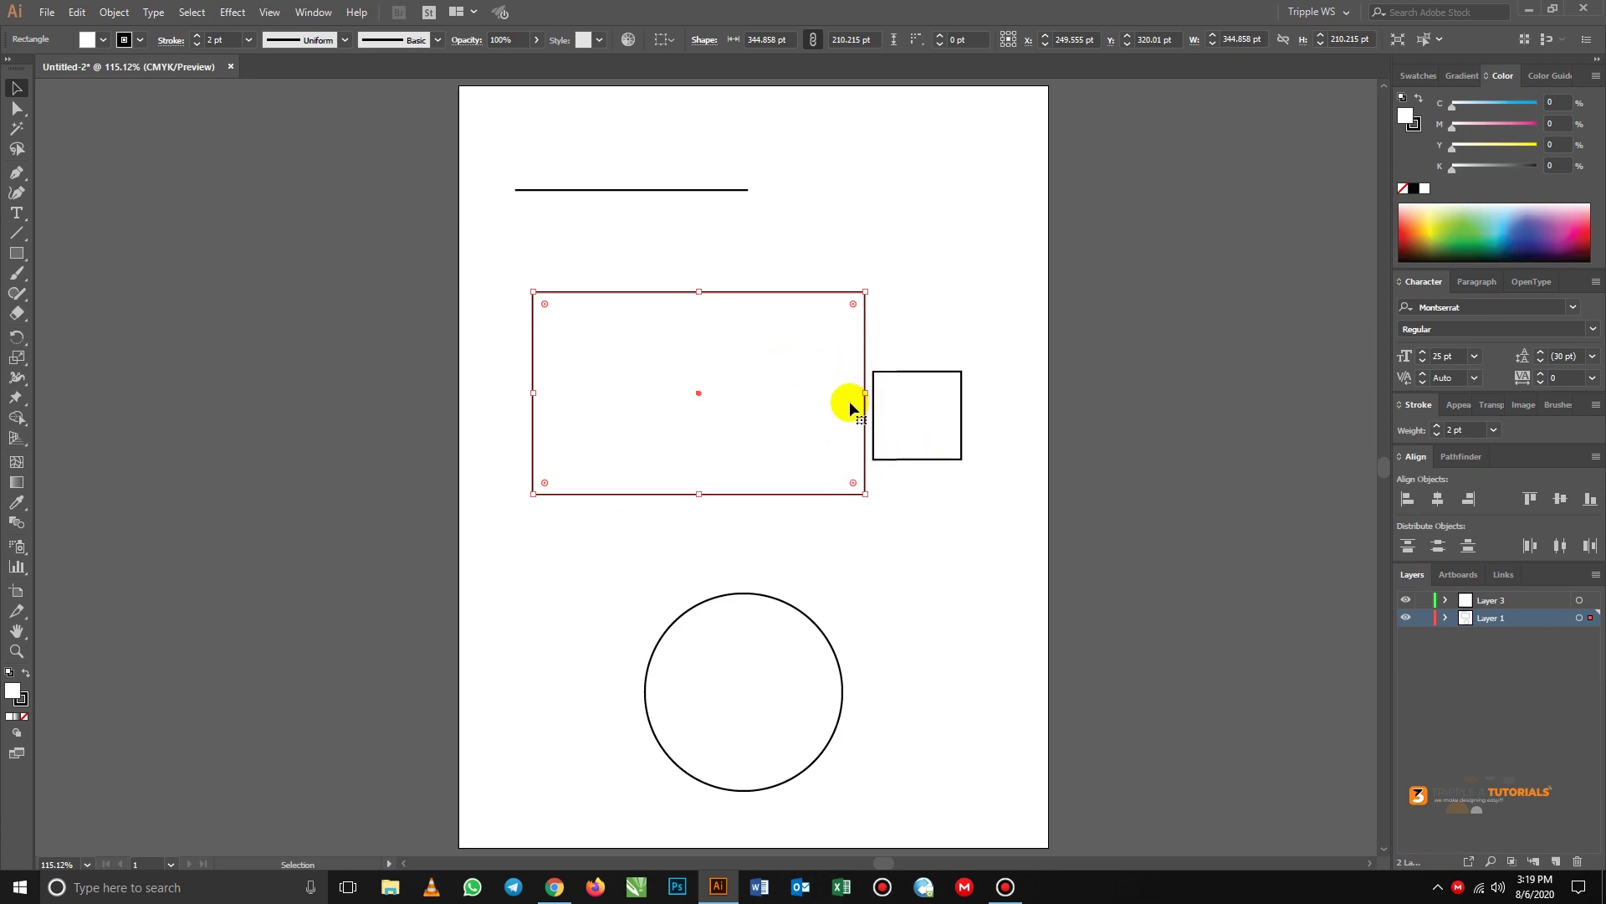
# - Undo the width changes made to the large square
pyautogui.press('ctrl')
pyautogui.hotkey('ctrl', 'z')
pyautogui.hotkey('ctrl', 'z')
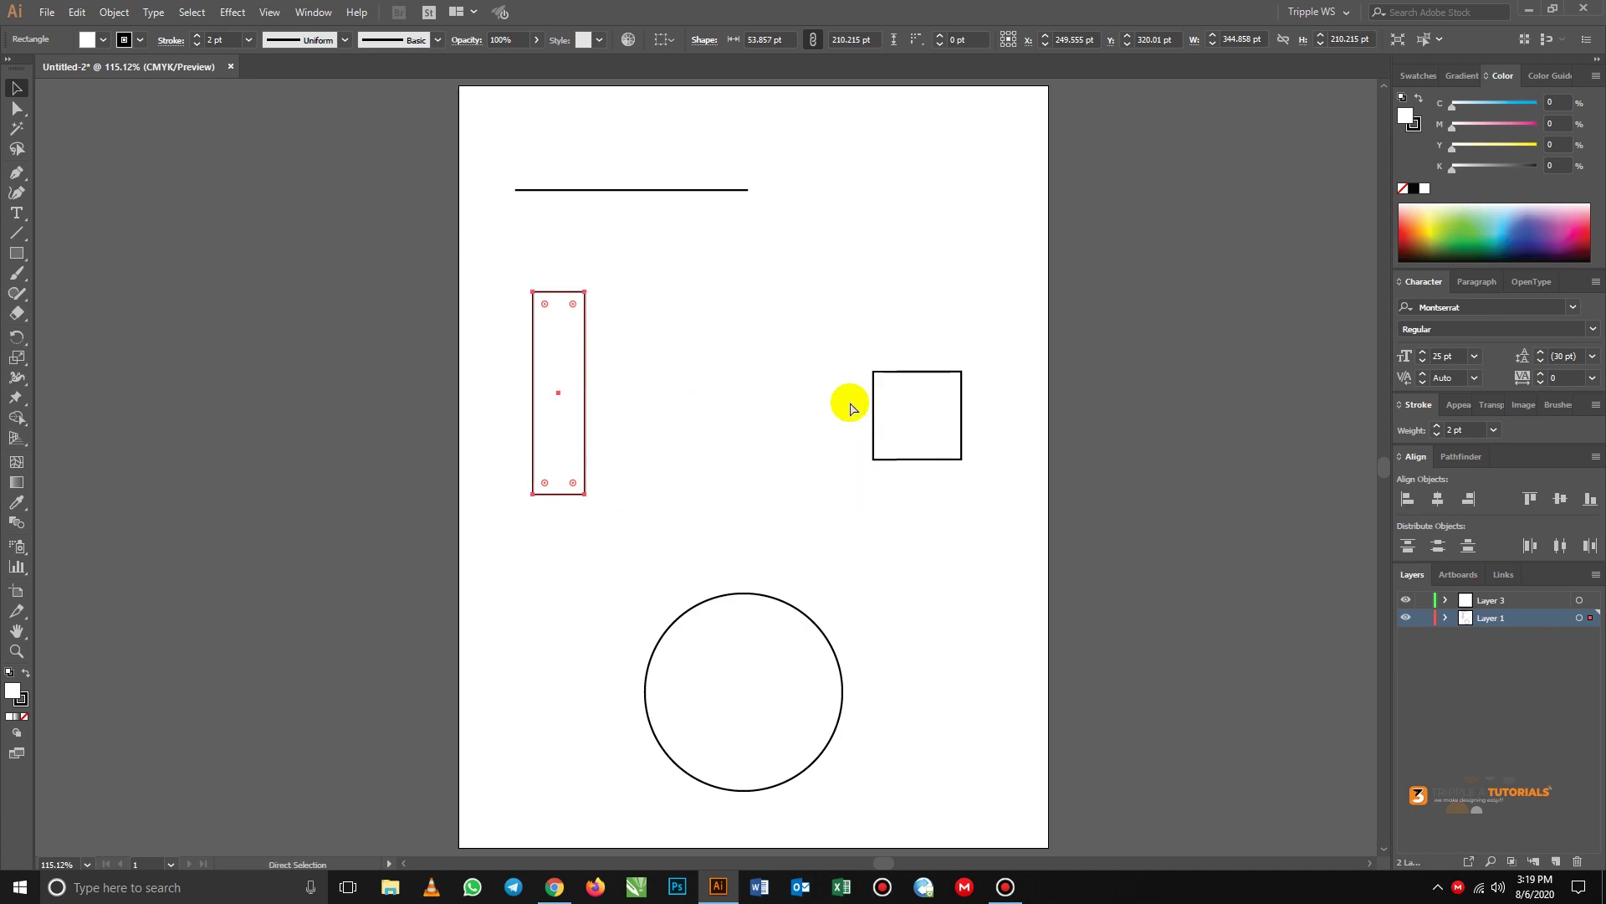
pyautogui.hotkey('ctrl', 'z')
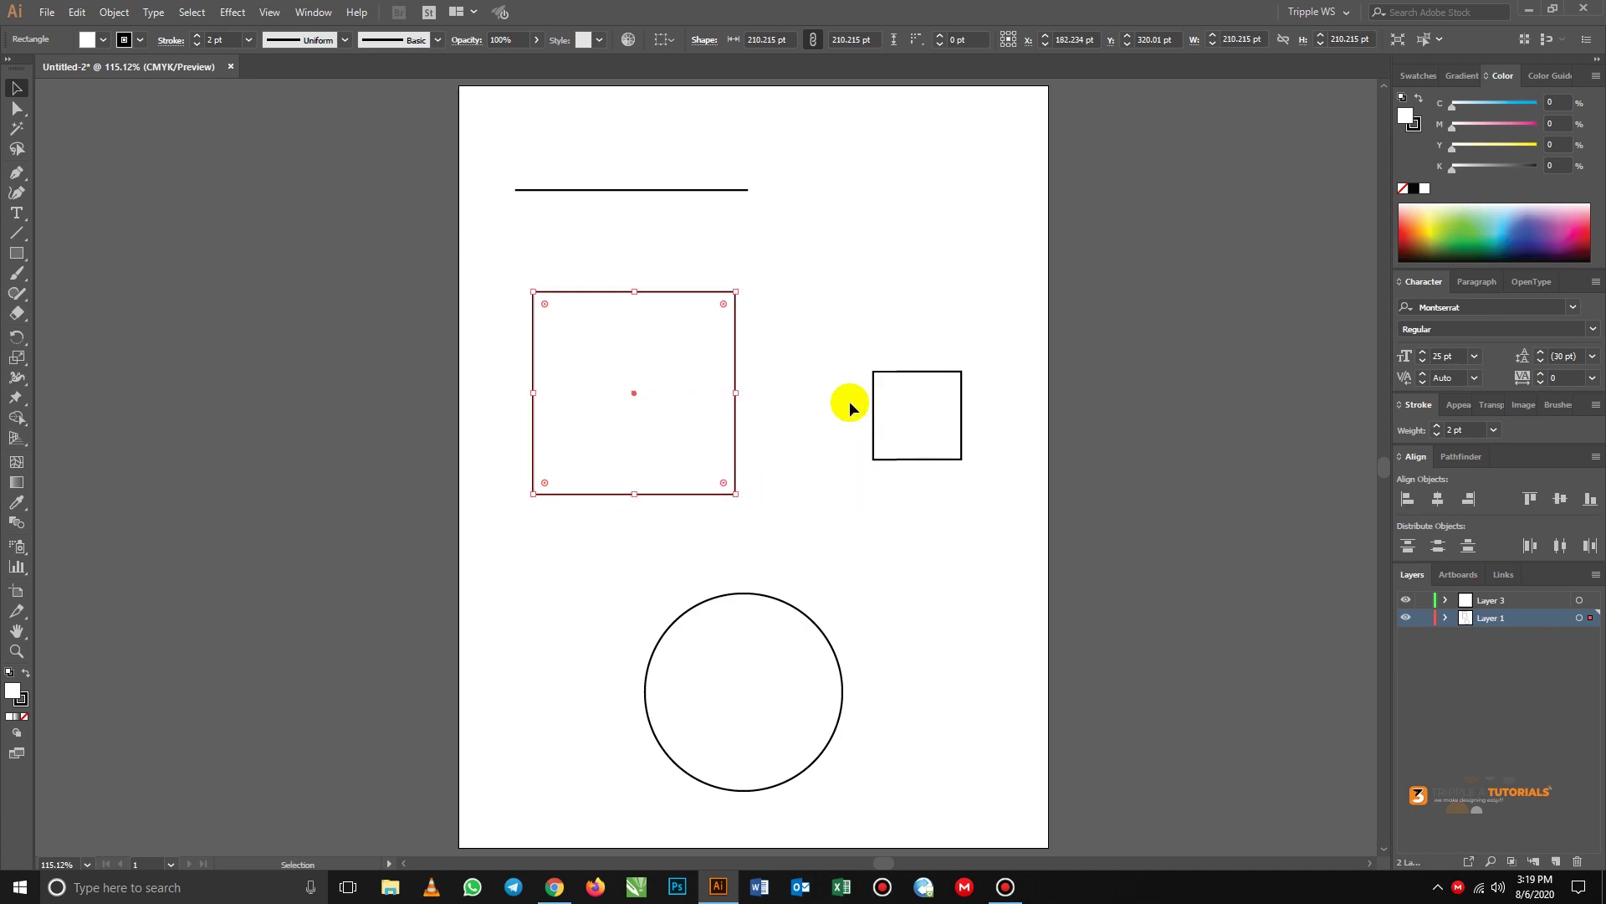
# - Select the large square and scale it non-uniformly about its centre to about 95 by 233 pt with the Scale tool
pyautogui.click(784, 426)
pyautogui.click(640, 334)
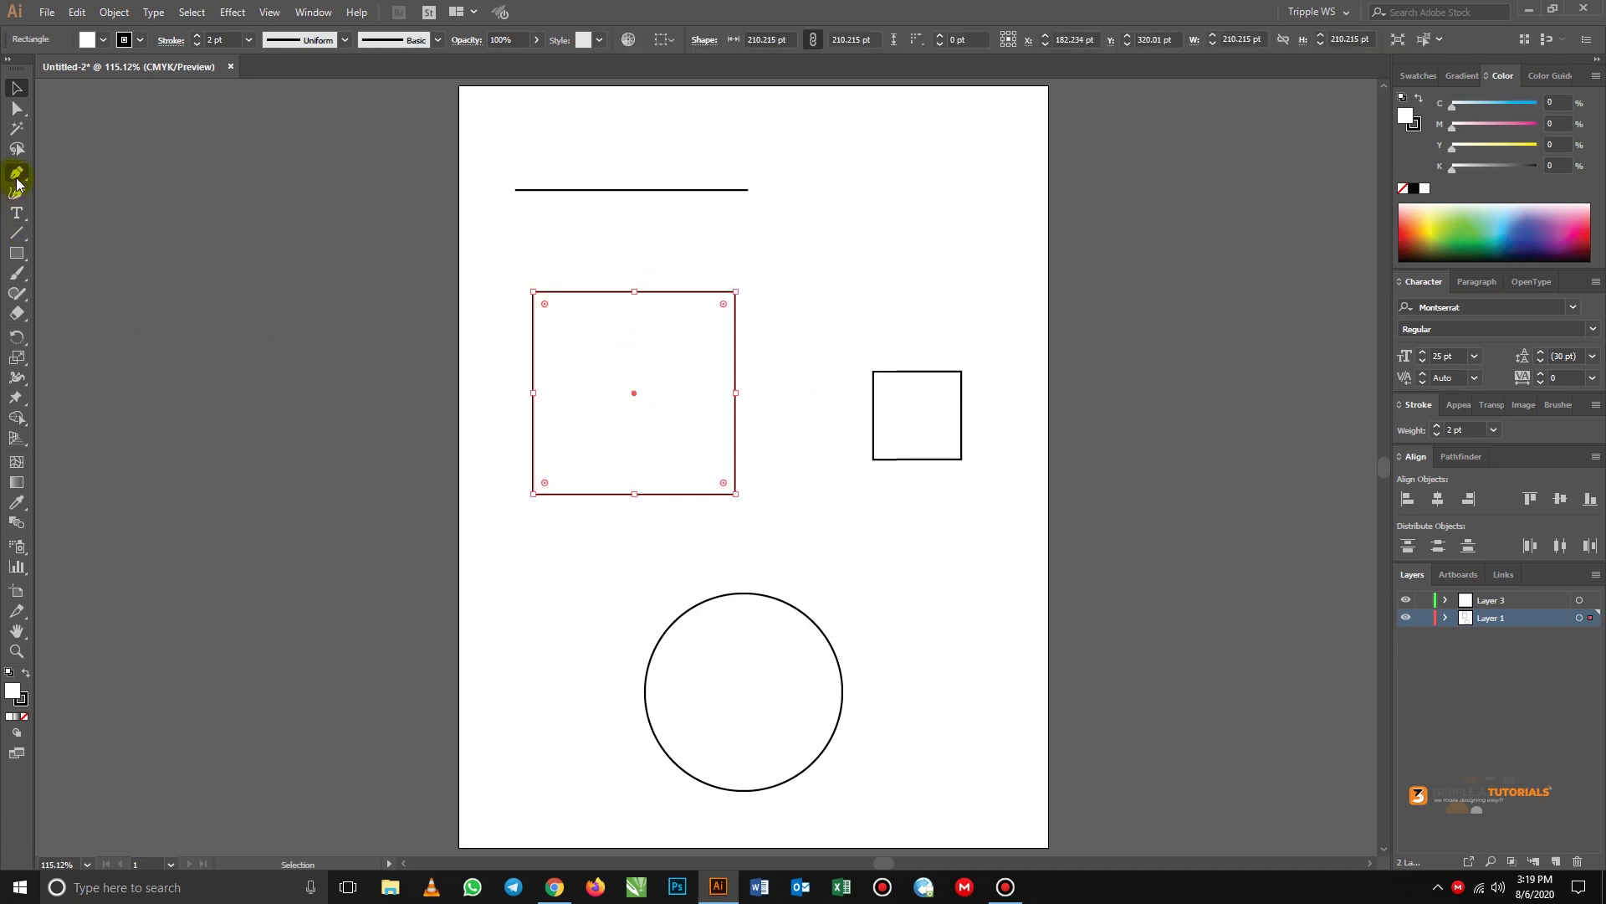
pyautogui.click(17, 360)
pyautogui.click(17, 360)
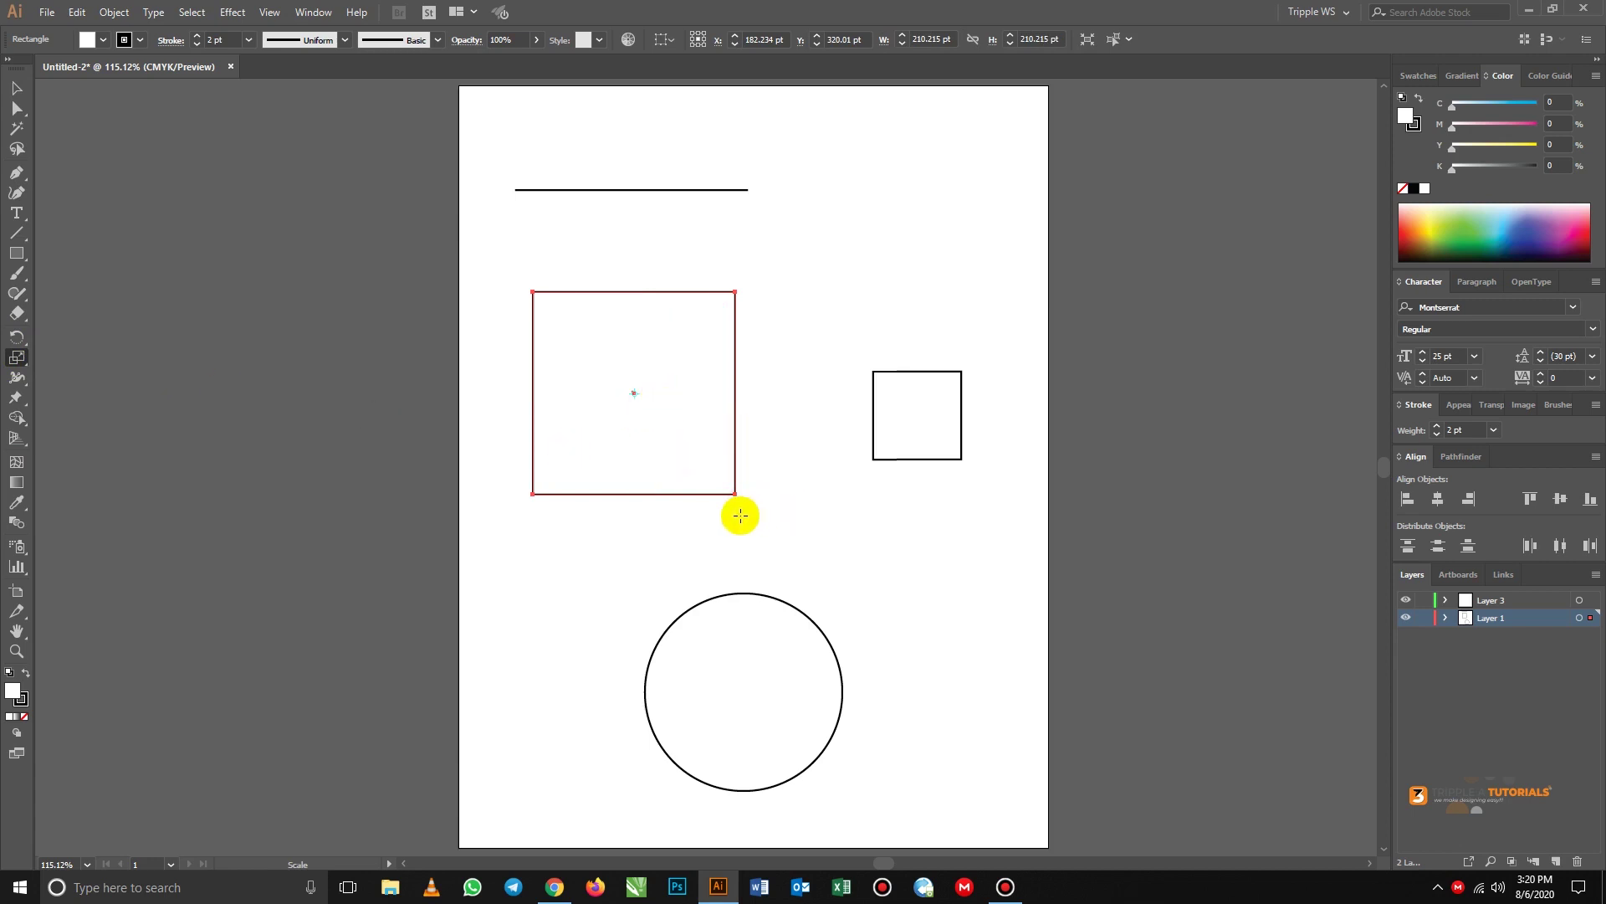
pyautogui.click(18, 110)
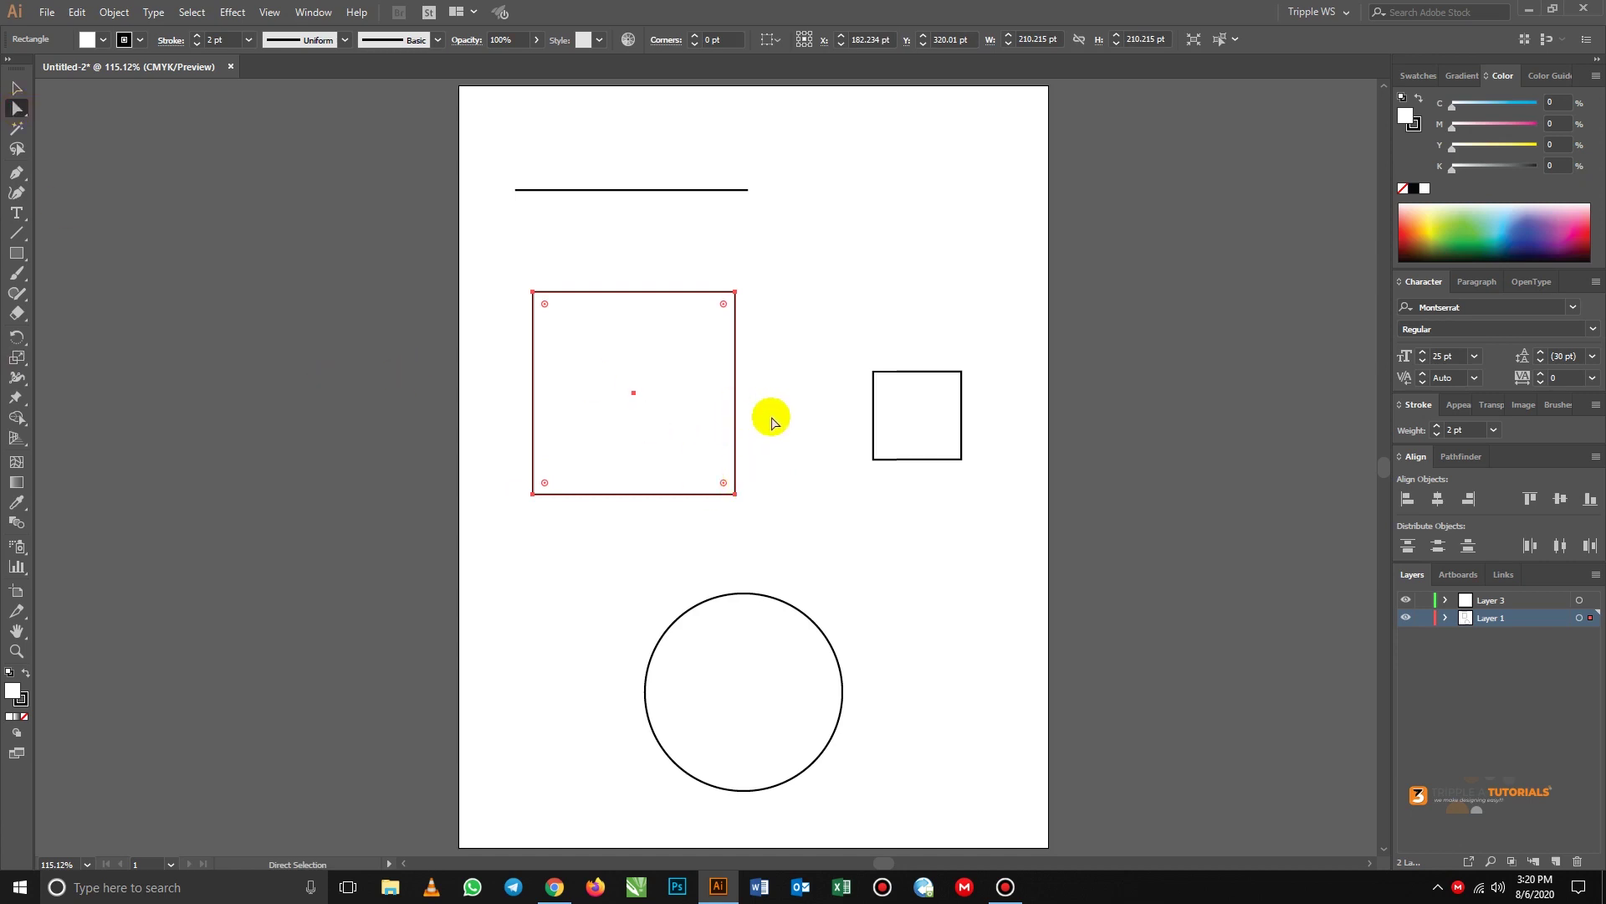
pyautogui.press('s')
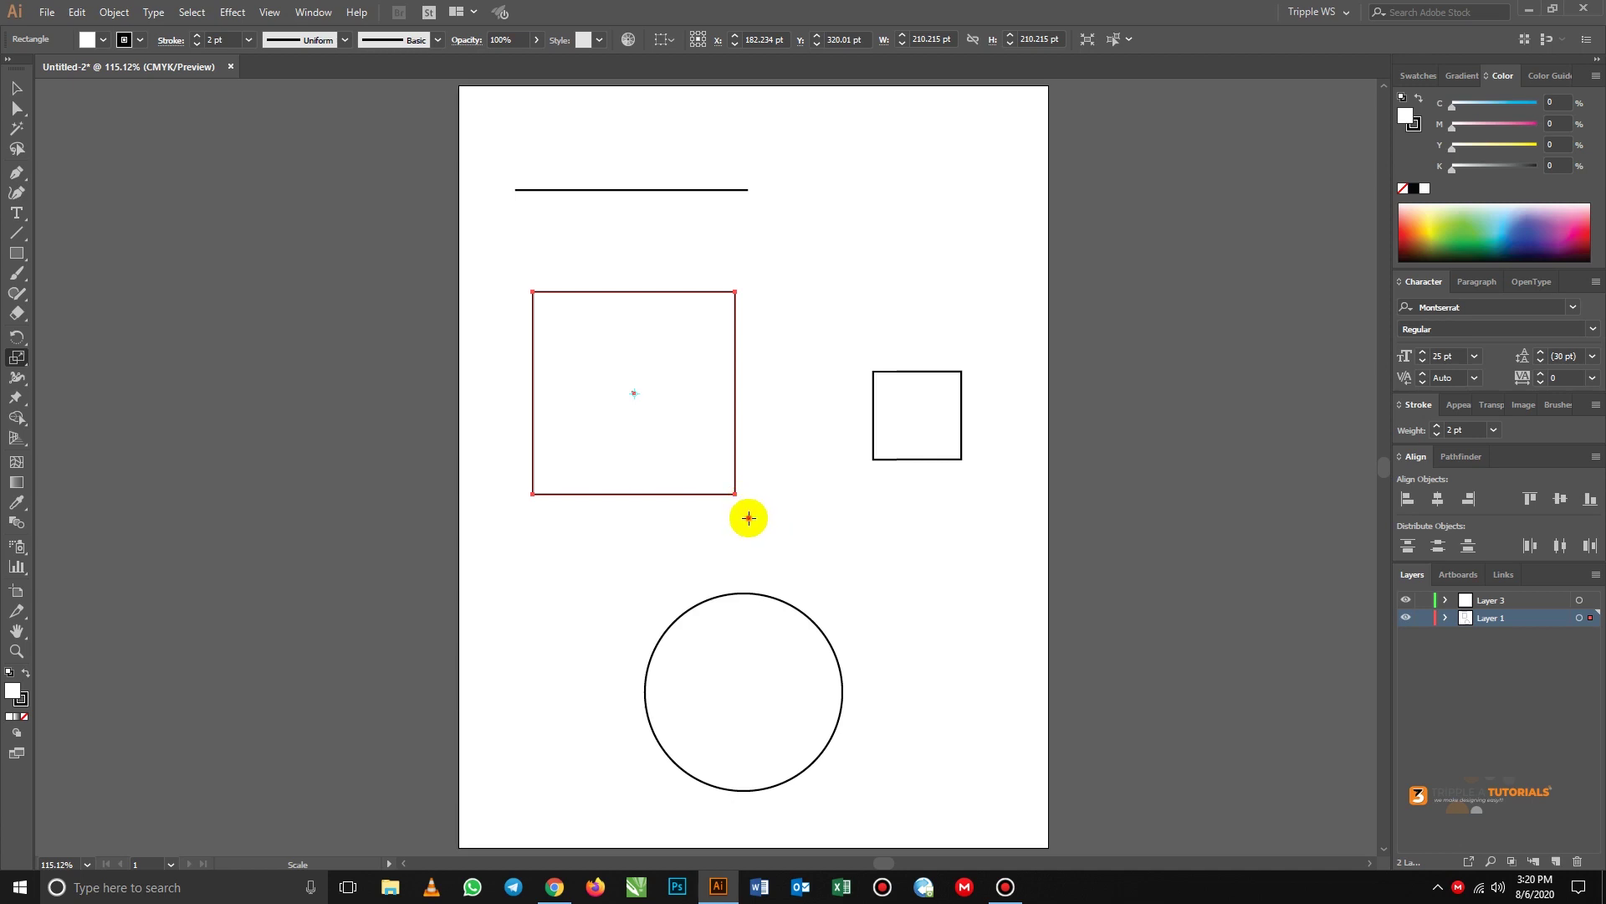
pyautogui.moveTo(753, 513); pyautogui.dragTo(684, 530)
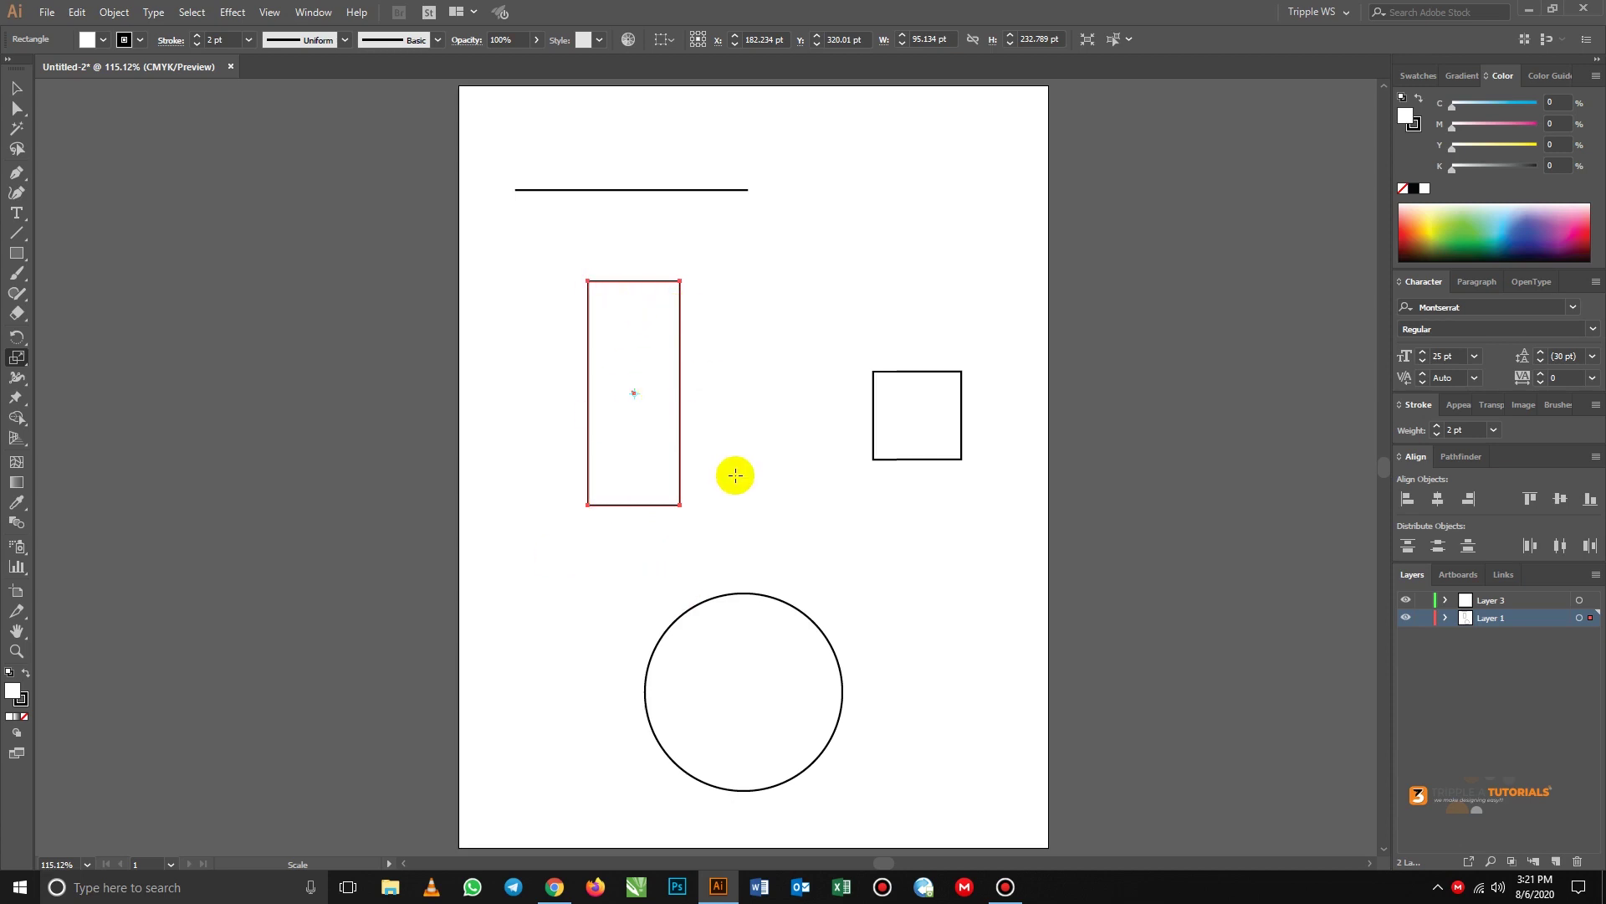
# - Undo the non-uniform scaling, then try further scaling of the large square about its centre and undo it
pyautogui.press('ctrl')
pyautogui.moveTo(680, 485); pyautogui.dragTo(734, 476)
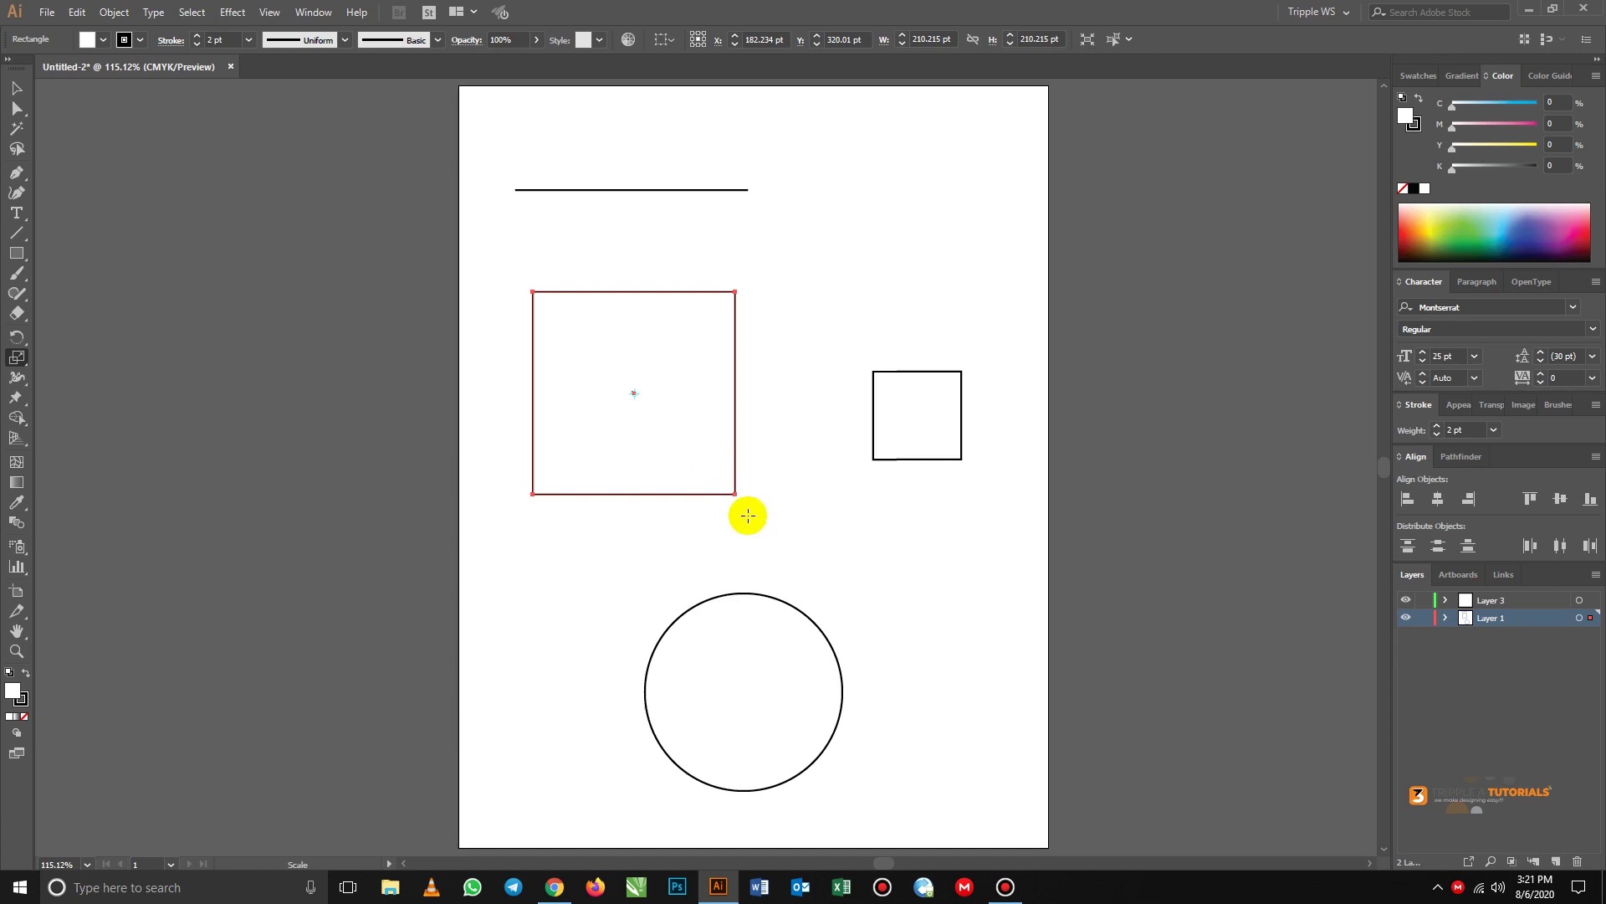
pyautogui.moveTo(748, 516); pyautogui.dragTo(668, 452)
pyautogui.moveTo(751, 523); pyautogui.dragTo(725, 491)
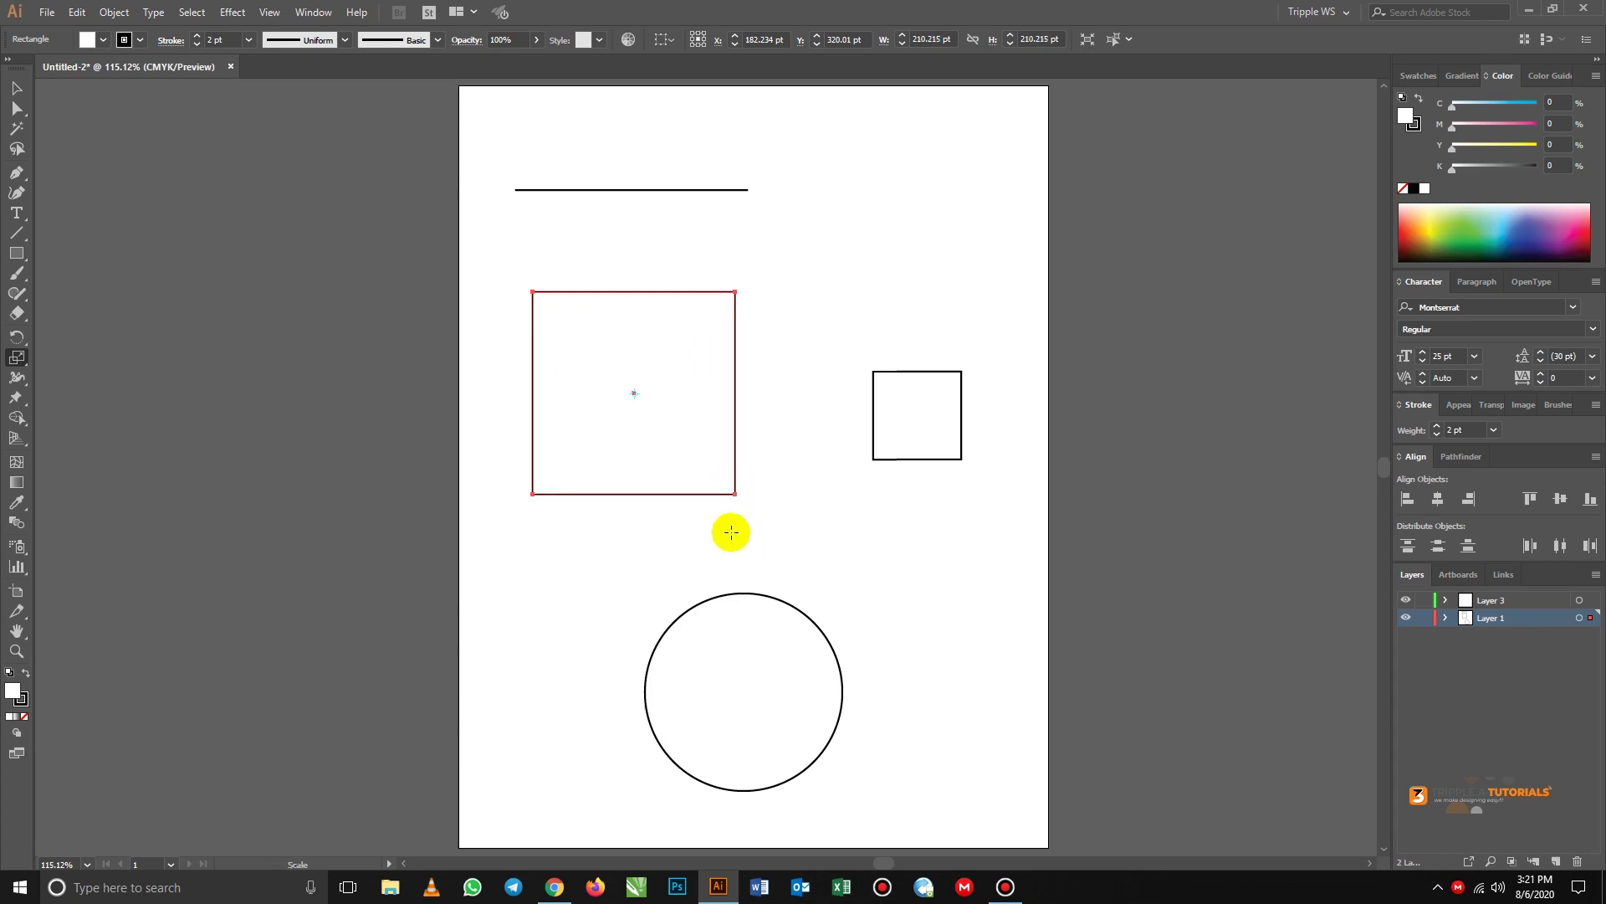
pyautogui.moveTo(761, 377); pyautogui.dragTo(761, 411)
pyautogui.hotkey('ctrl', 'z')
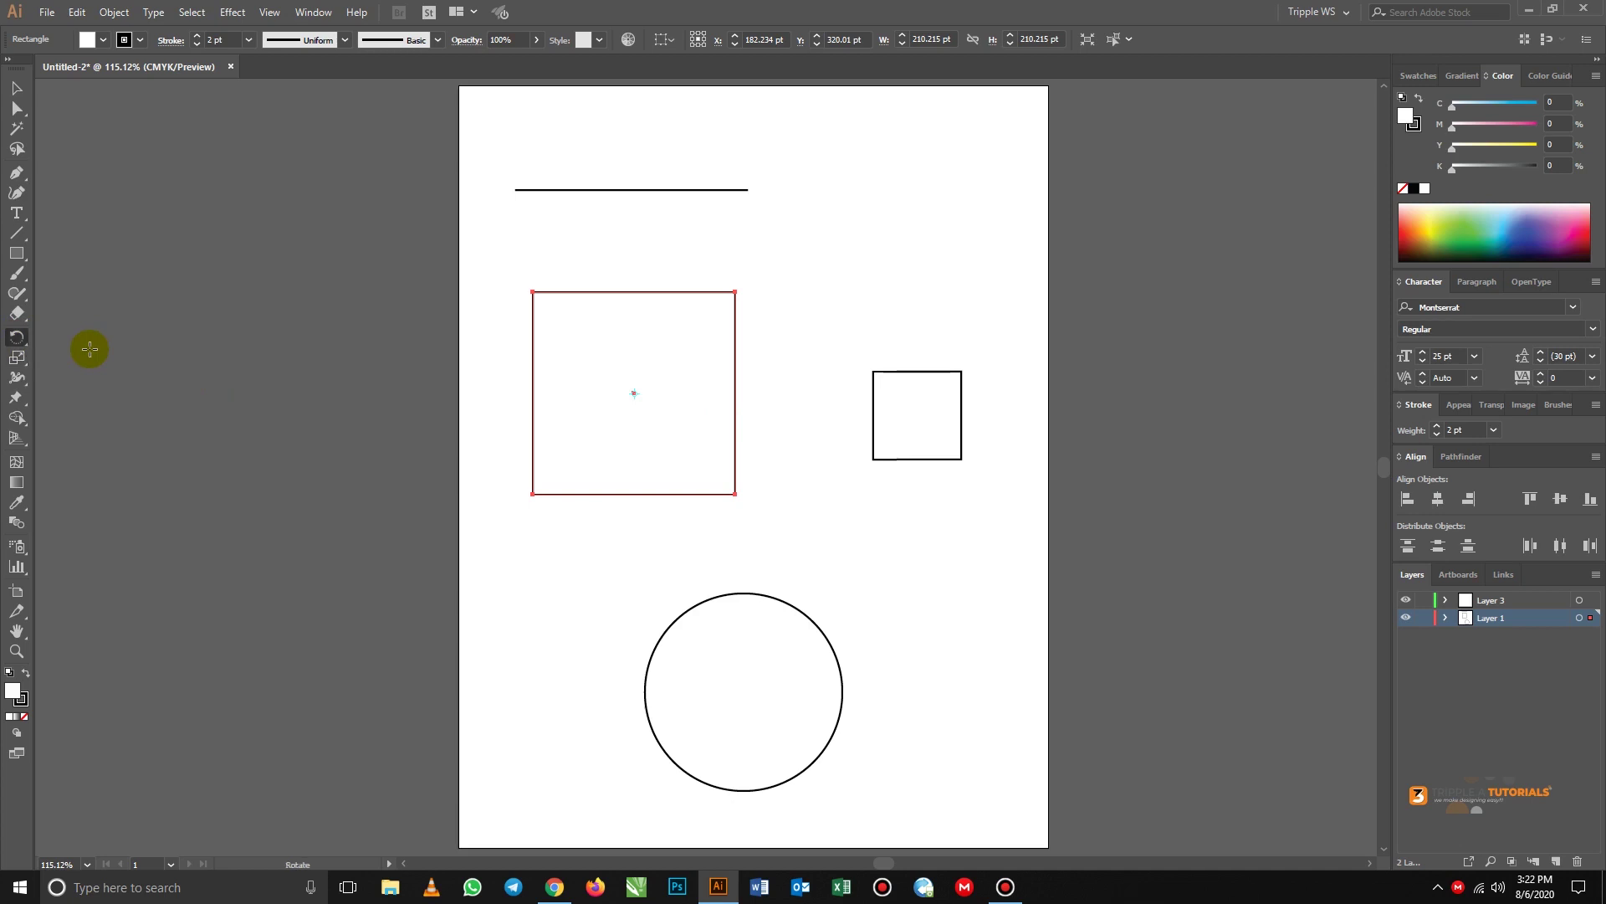
# - Rotate the large square freehand about its centre with the Rotate tool, and undo that rotation
pyautogui.click(16, 338)
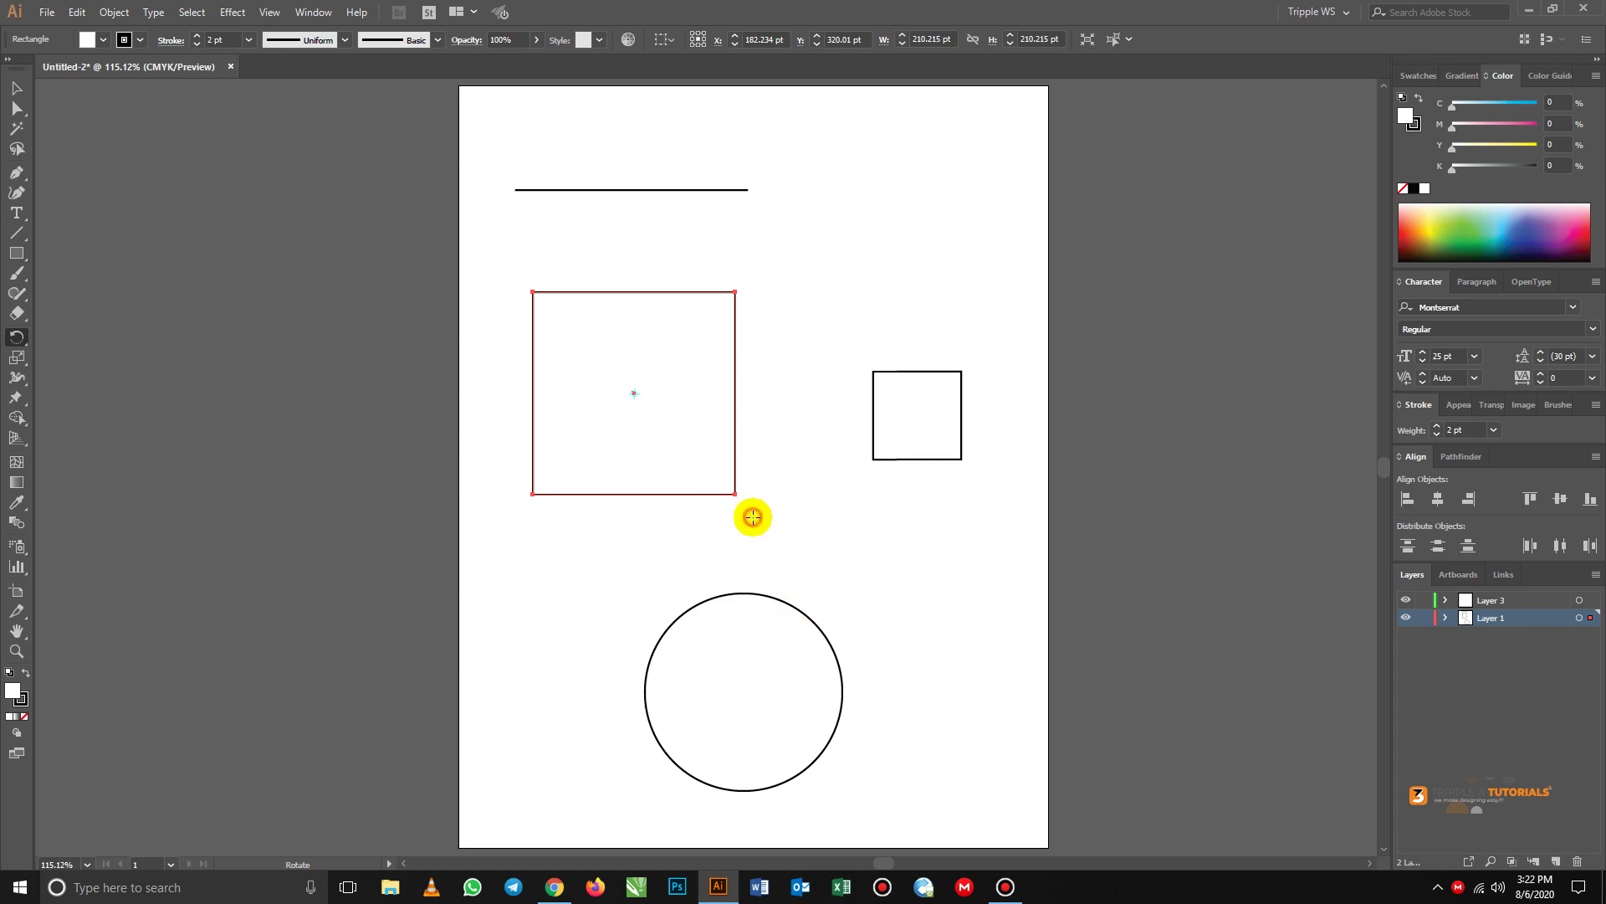
pyautogui.moveTo(751, 512); pyautogui.dragTo(629, 265)
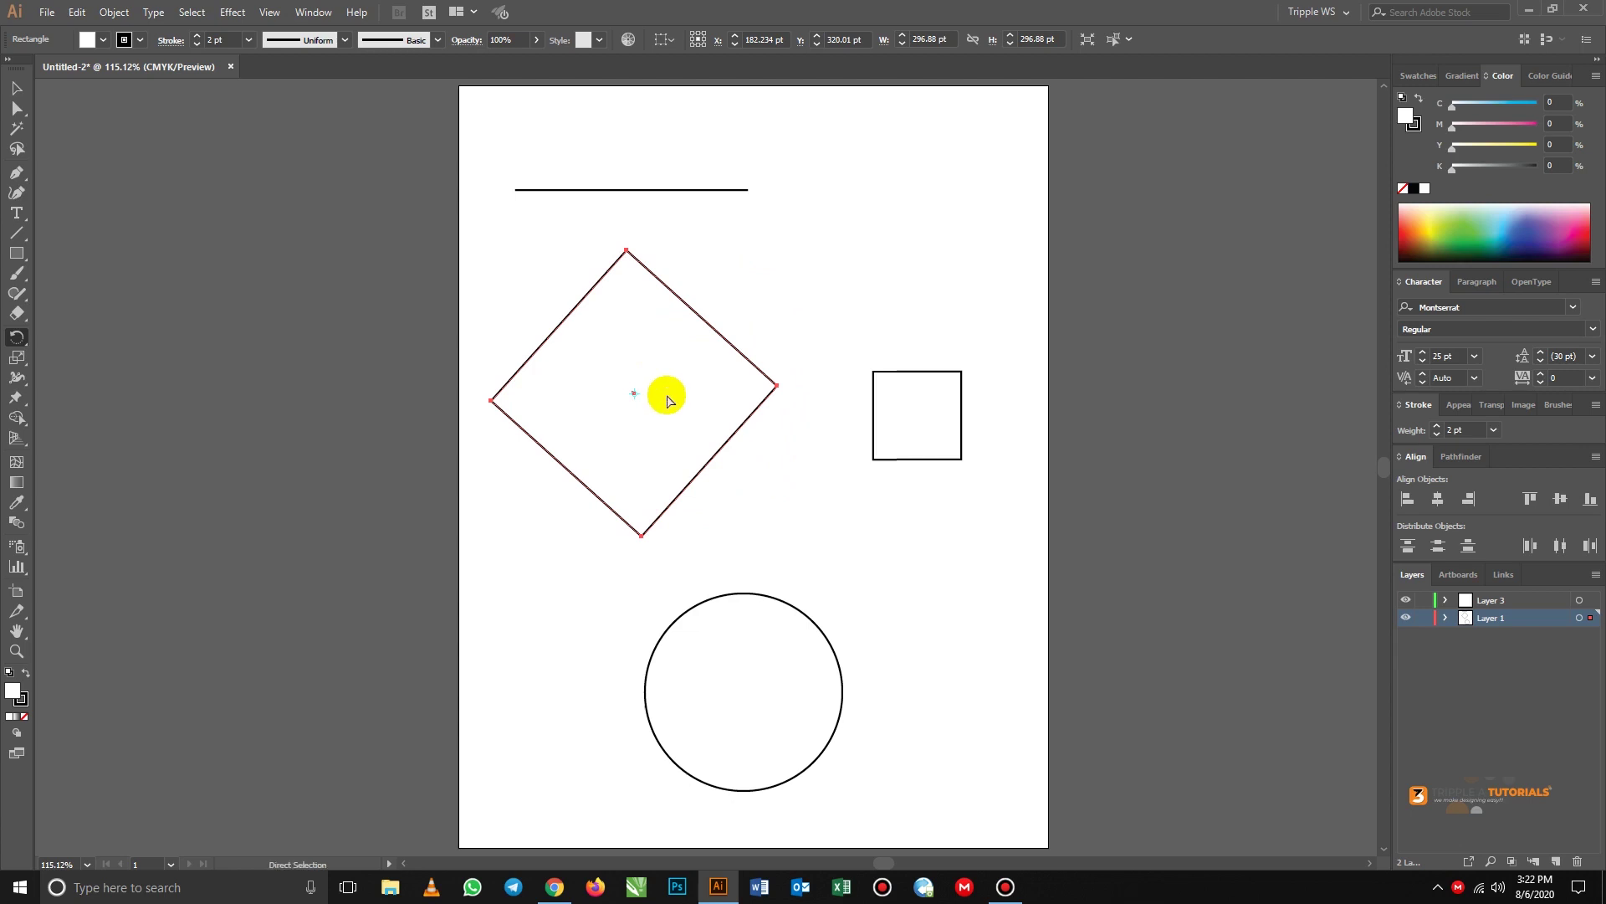
pyautogui.hotkey('ctrl', 'z')
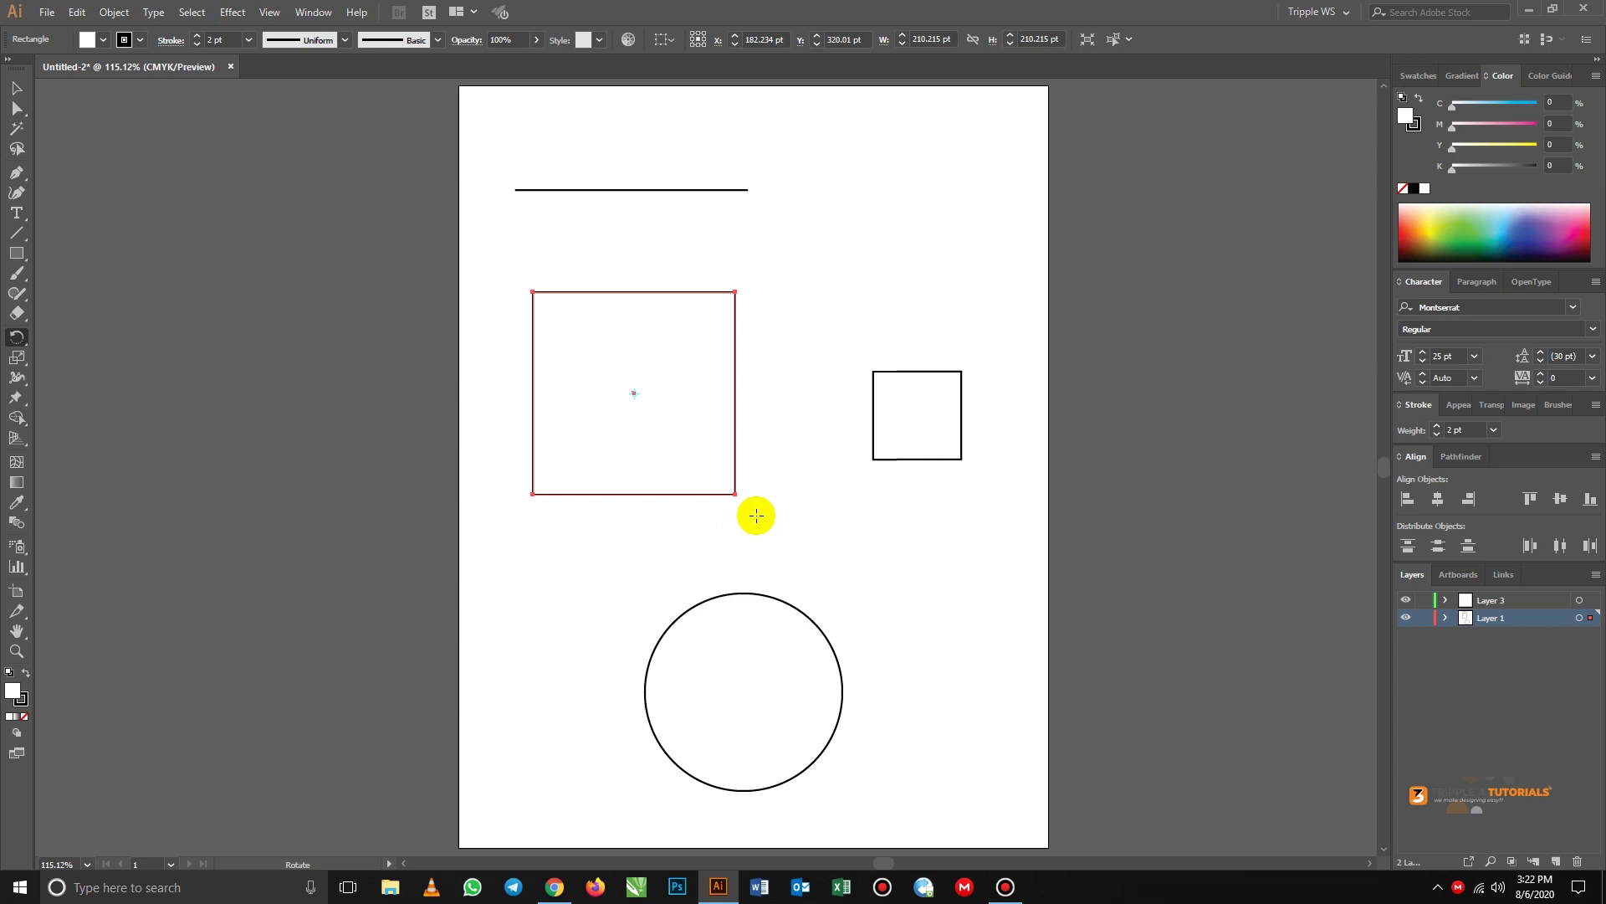
# - Rotate the large square about its centre by a constrained 45° into a diamond, then return to the Selection tool
pyautogui.moveTo(786, 459); pyautogui.dragTo(649, 244)
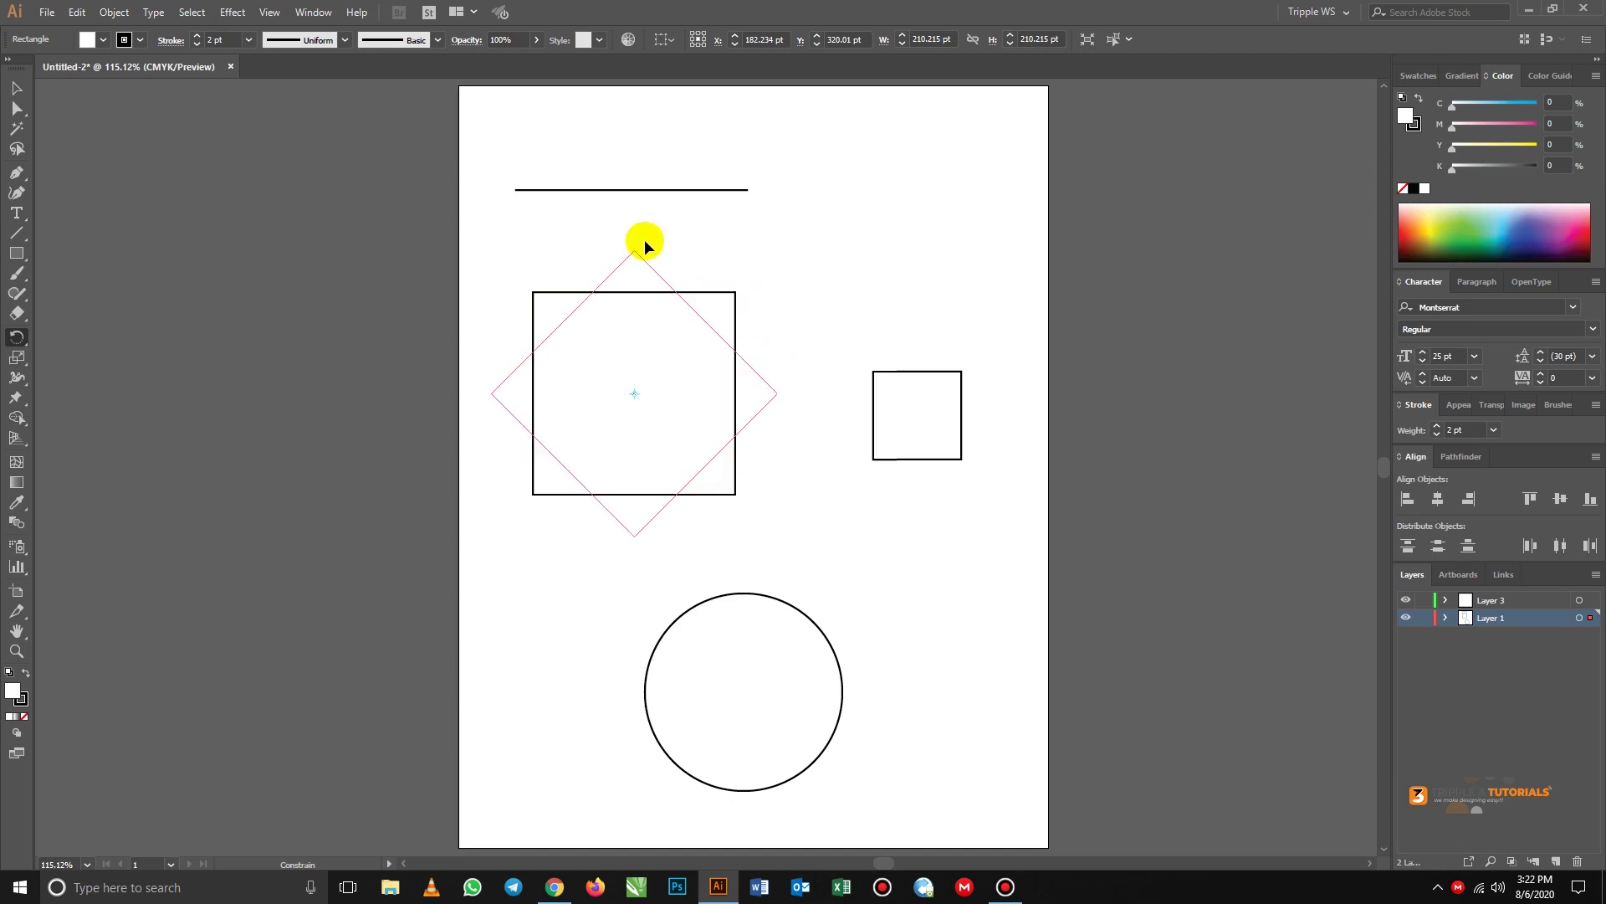
pyautogui.moveTo(645, 244); pyautogui.dragTo(509, 430)
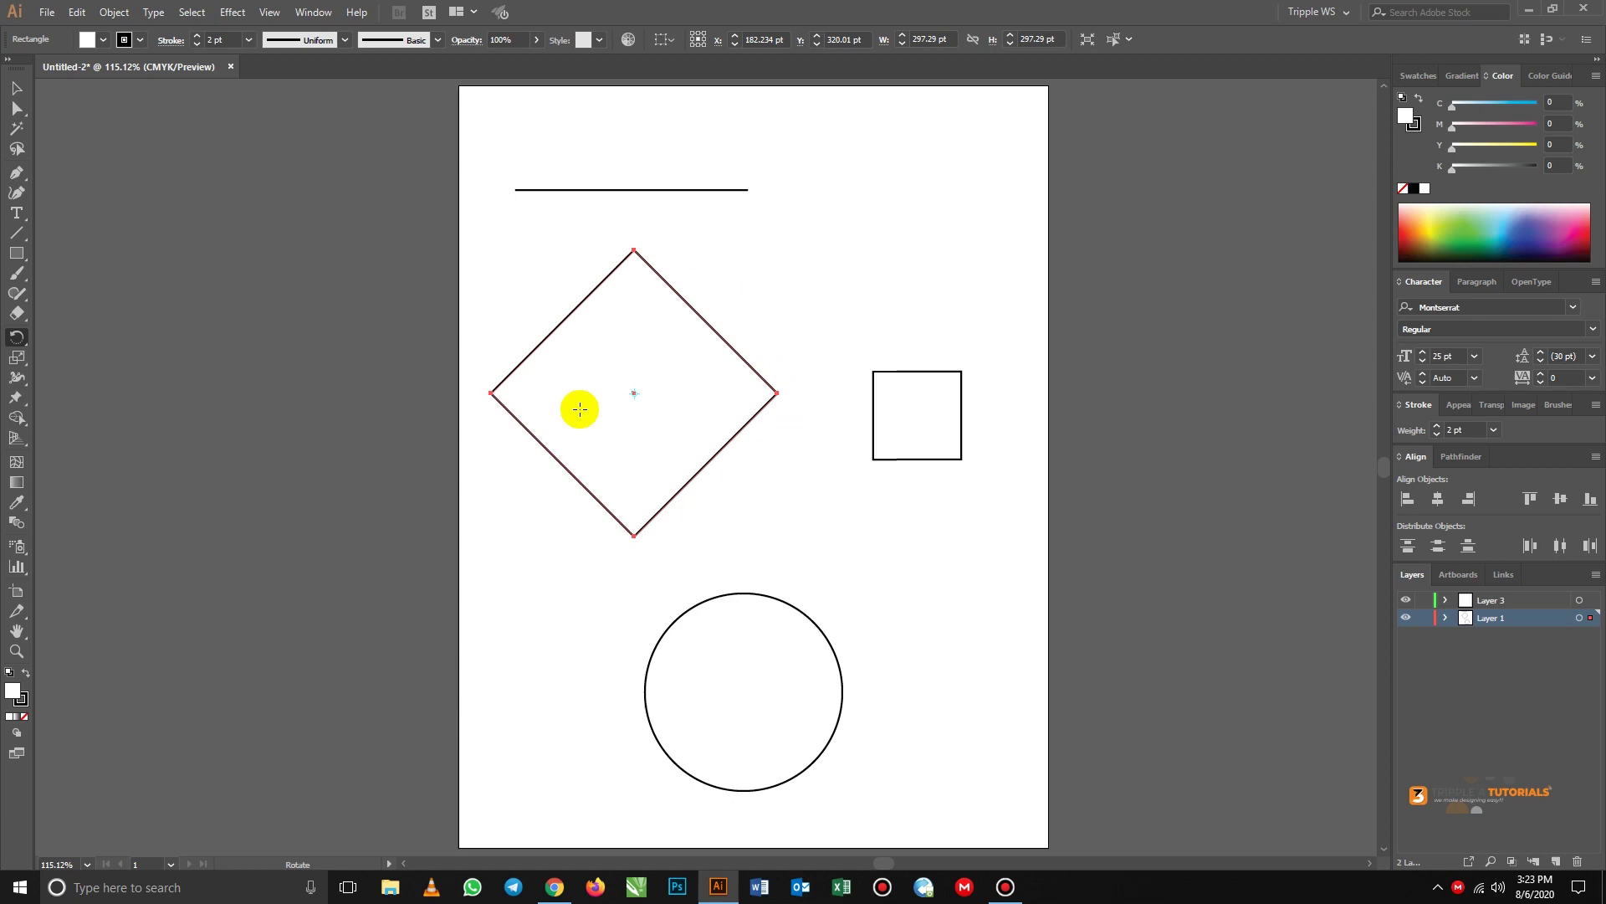
pyautogui.click(16, 108)
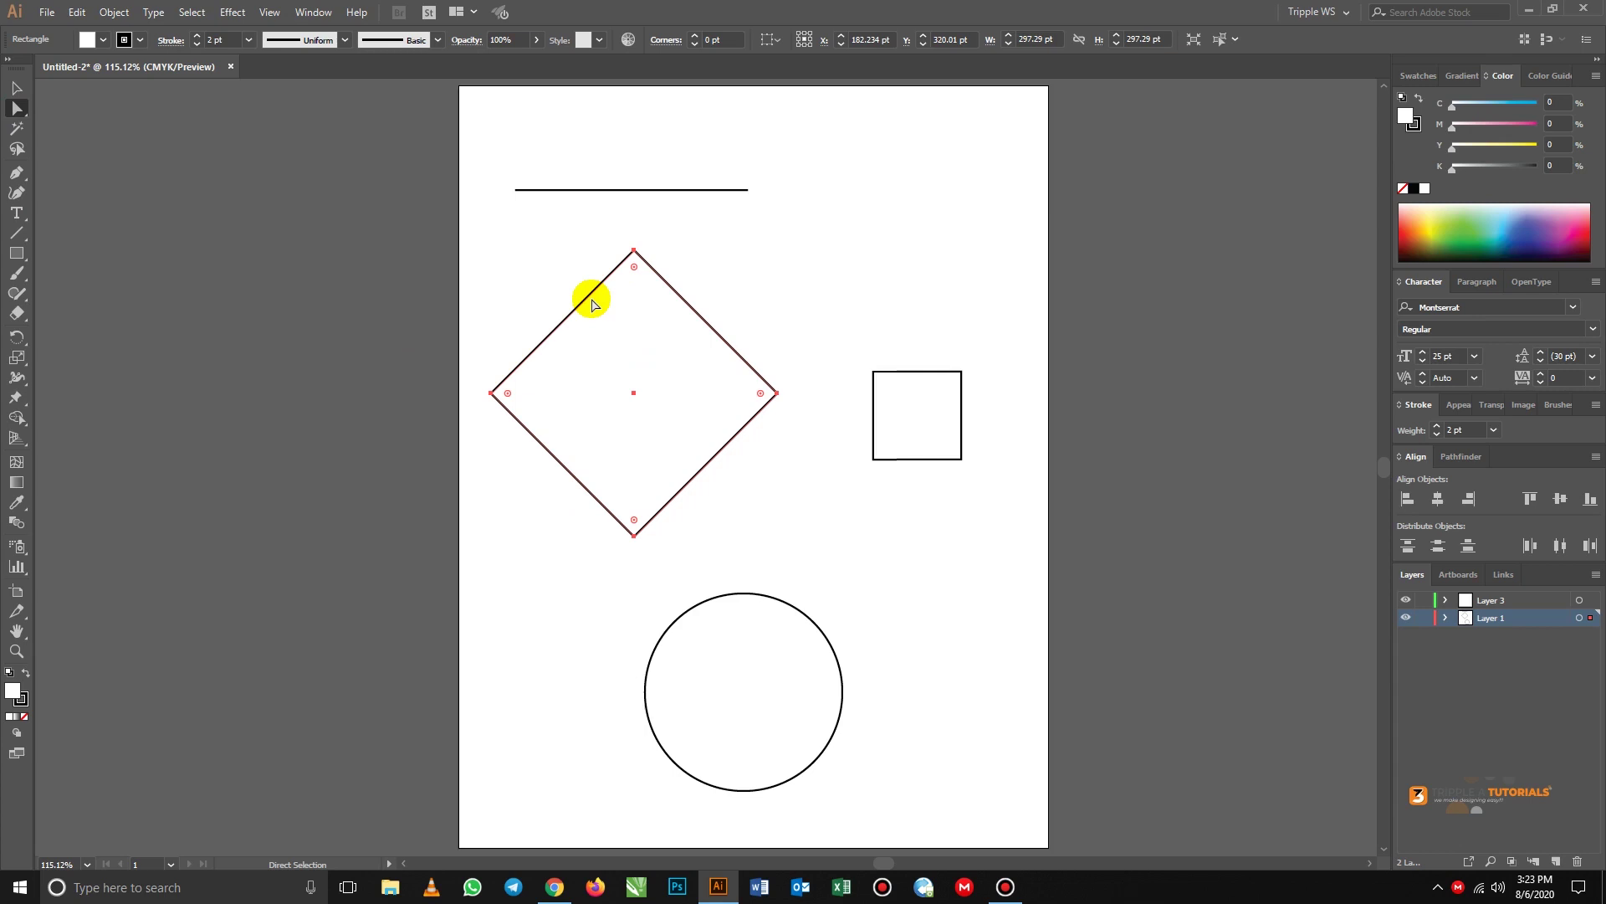
pyautogui.click(18, 89)
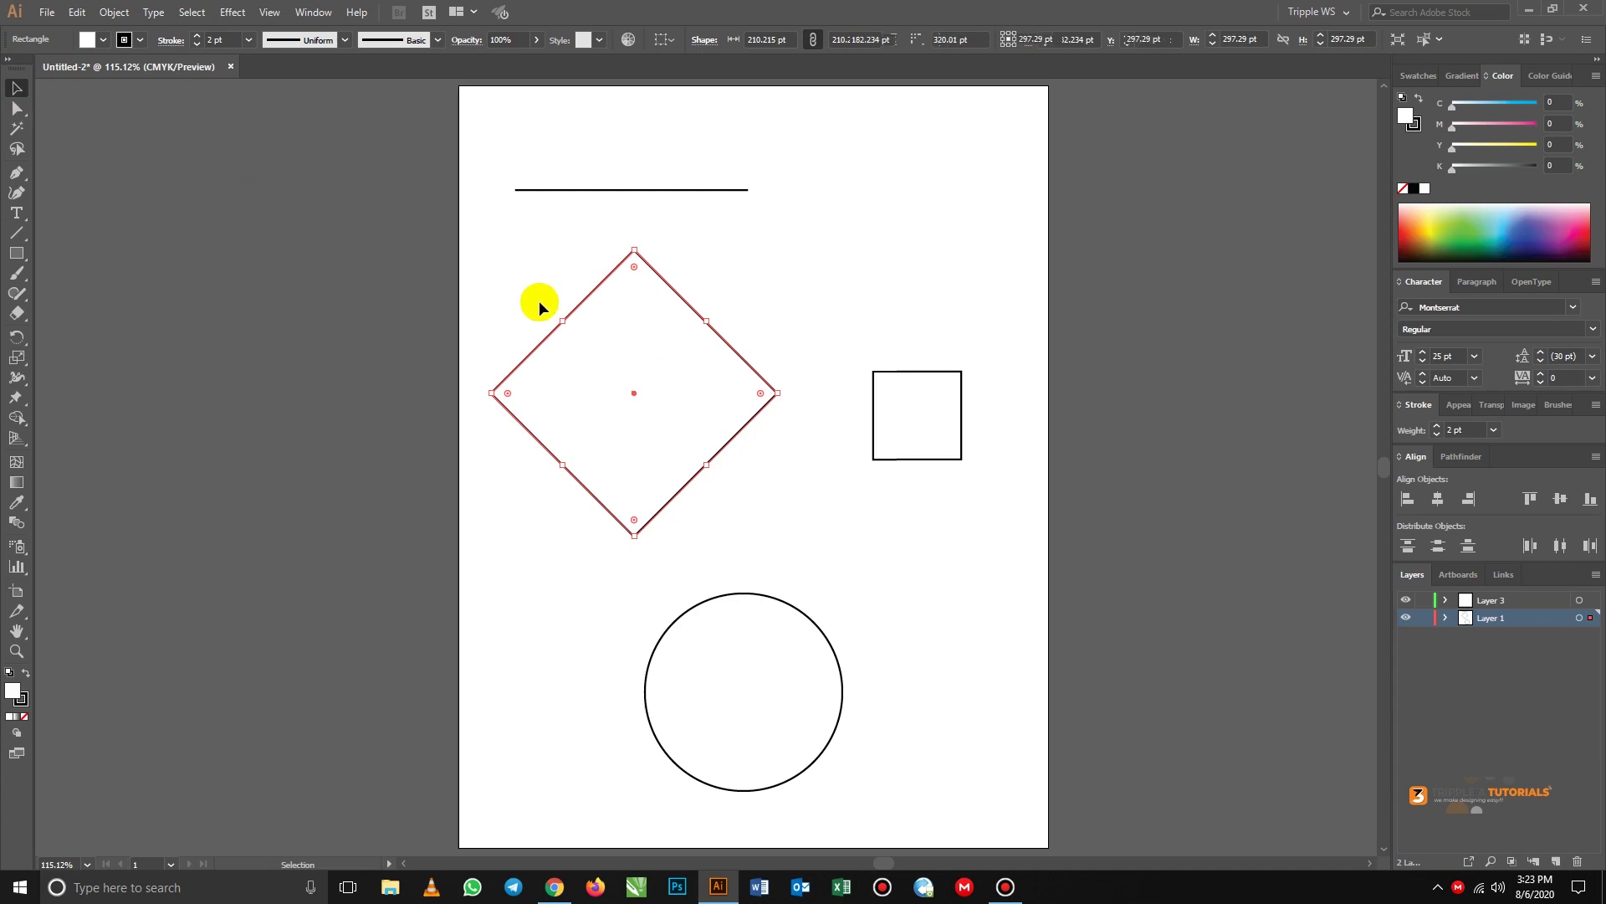
# - Select the diamond's top anchor point with the Direct Selection tool
pyautogui.press('a')
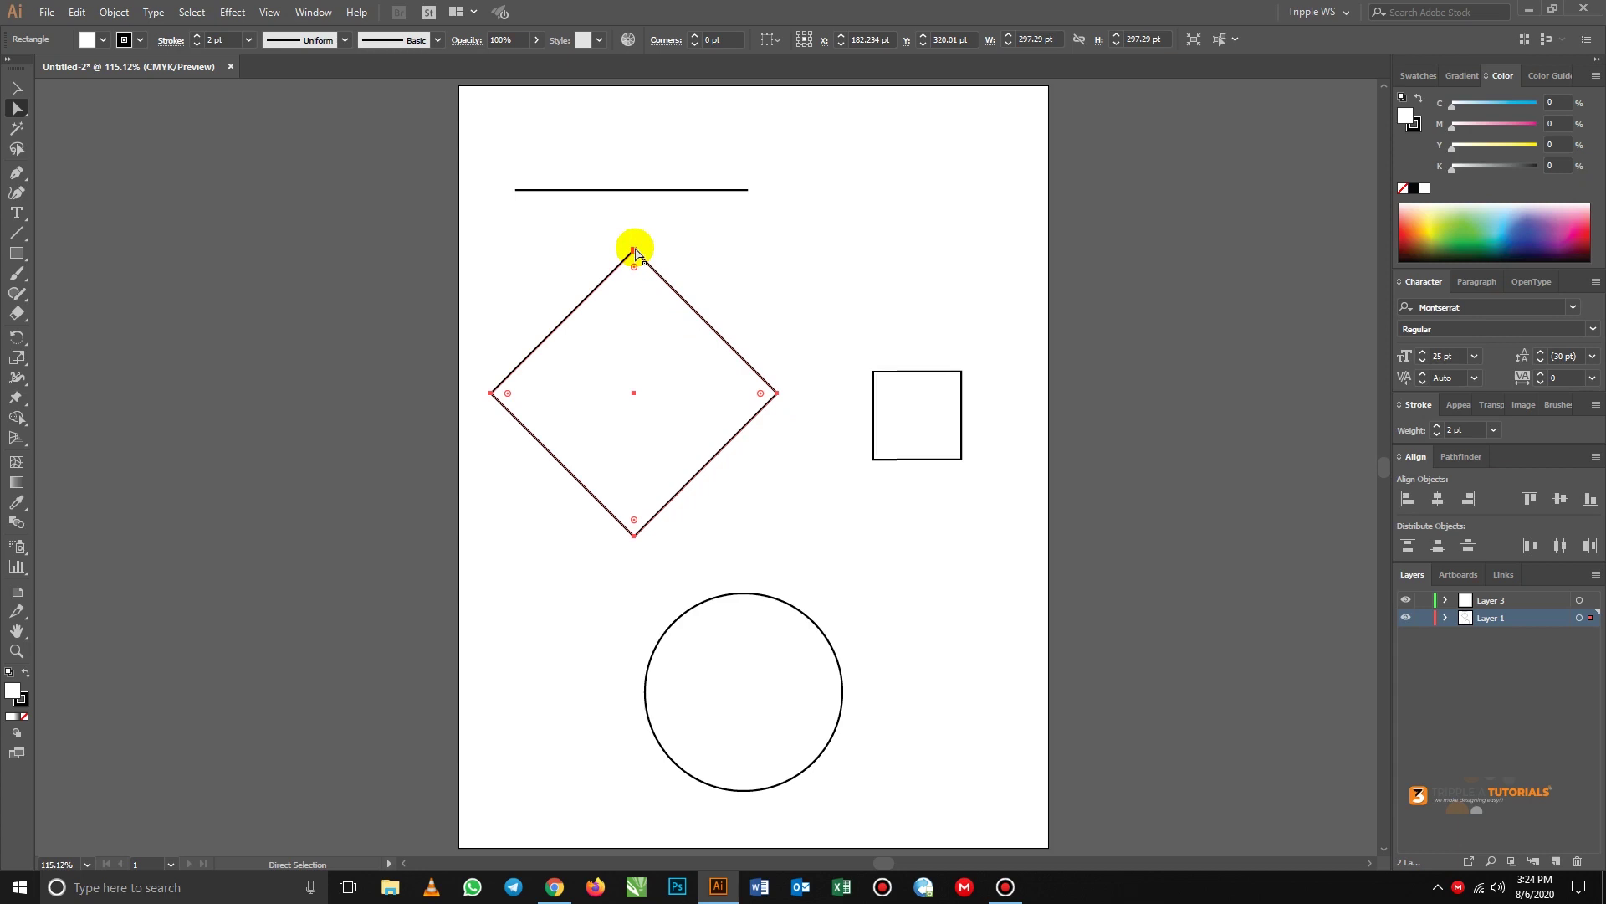
pyautogui.click(635, 251)
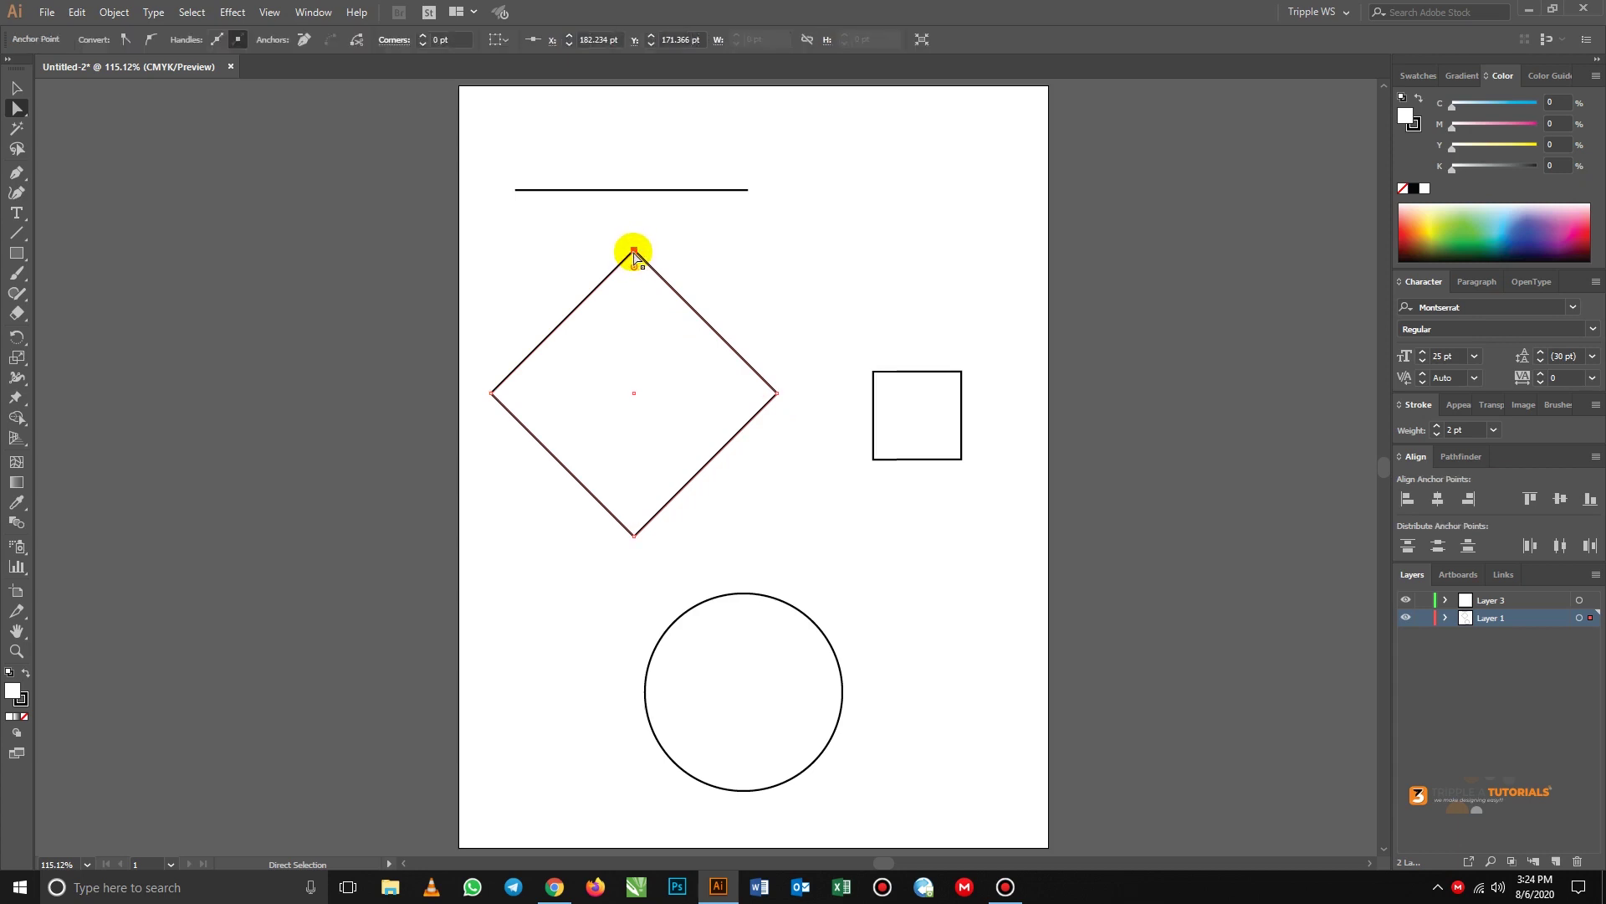
# - Try moving the diamond's top anchor point, then its top and right anchor points together, and undo both moves
pyautogui.moveTo(634, 251); pyautogui.dragTo(649, 279)
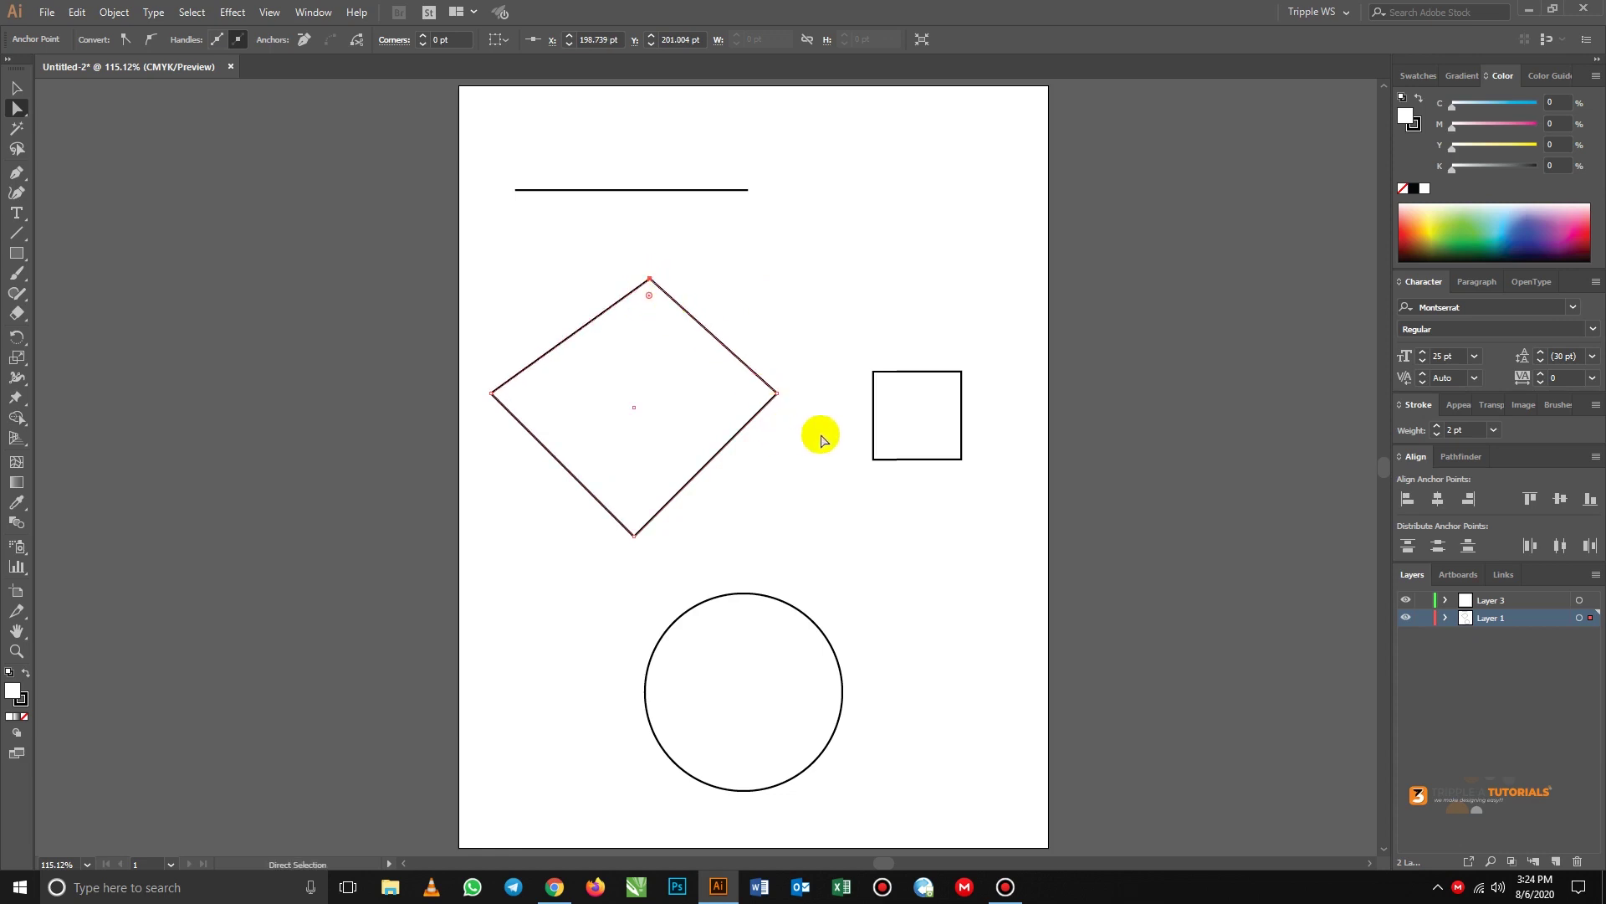
pyautogui.moveTo(821, 438); pyautogui.dragTo(644, 253)
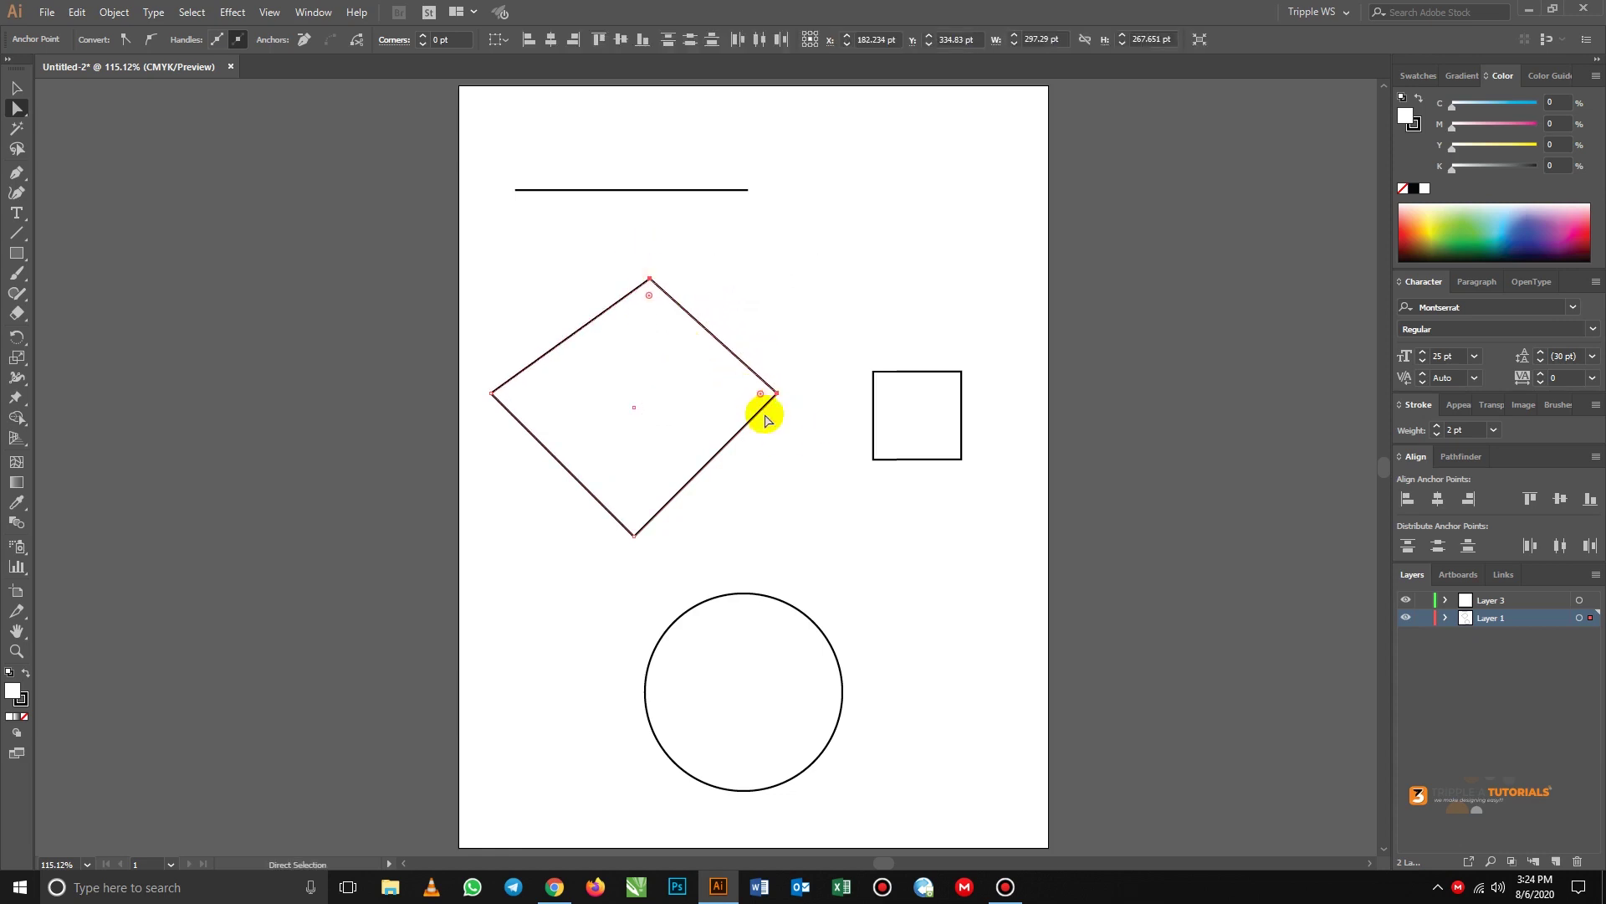
pyautogui.moveTo(776, 391)
pyautogui.mouseDown()
pyautogui.moveTo(727, 417)
pyautogui.moveTo(780, 382)
pyautogui.mouseUp()
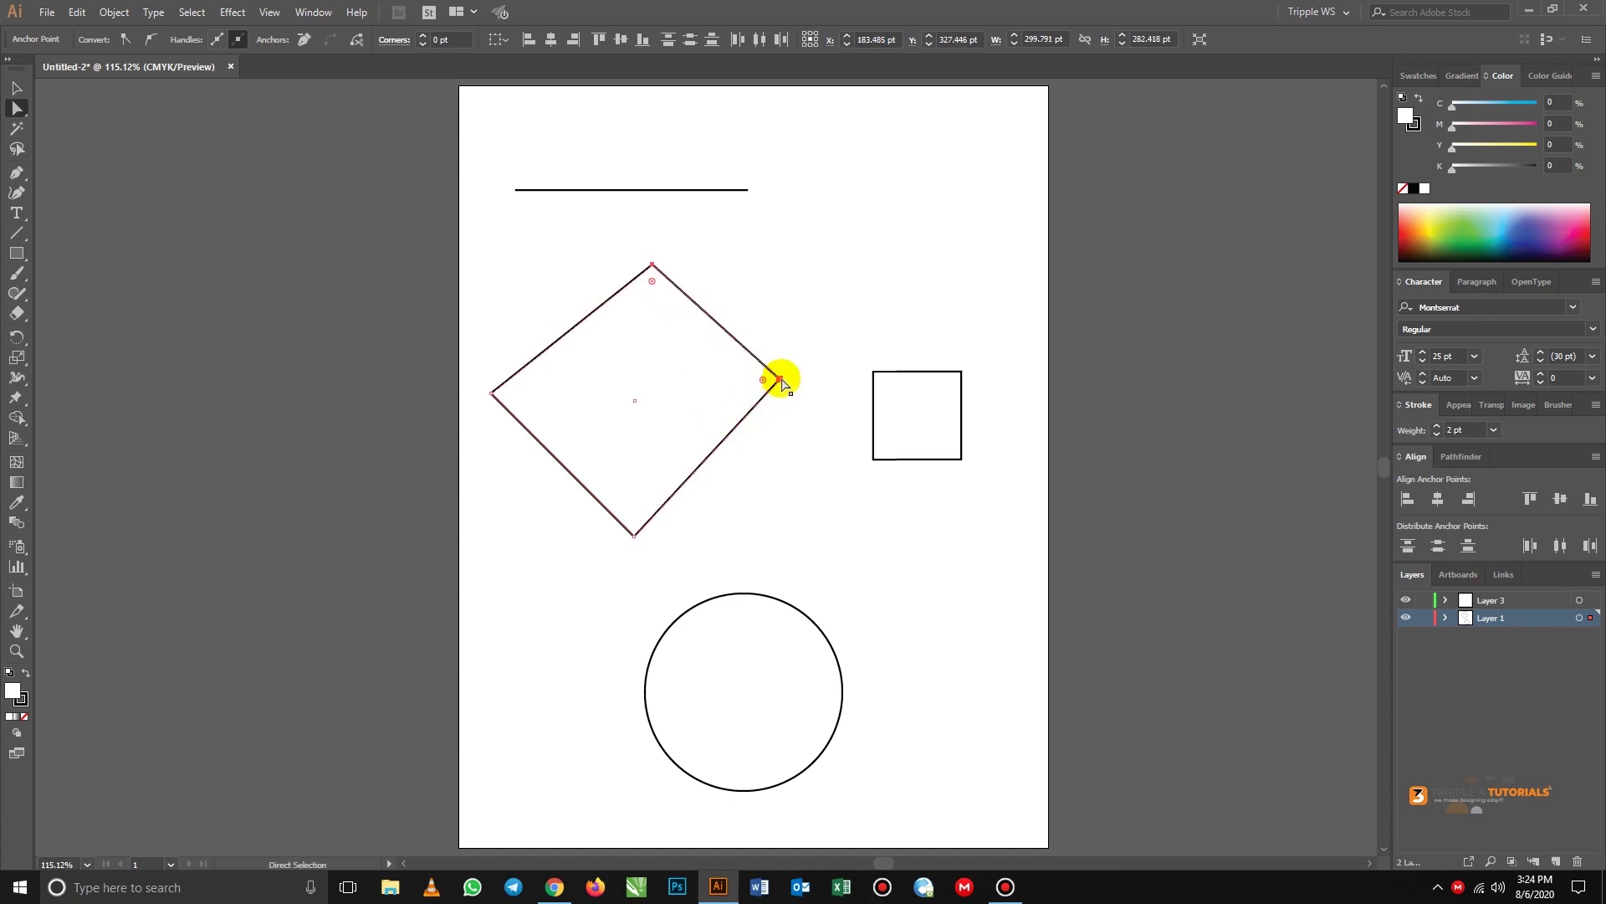
pyautogui.hotkey('ctrl', 'z')
pyautogui.hotkey('ctrl', 'z')
pyautogui.hotkey('ctrl', 'z')
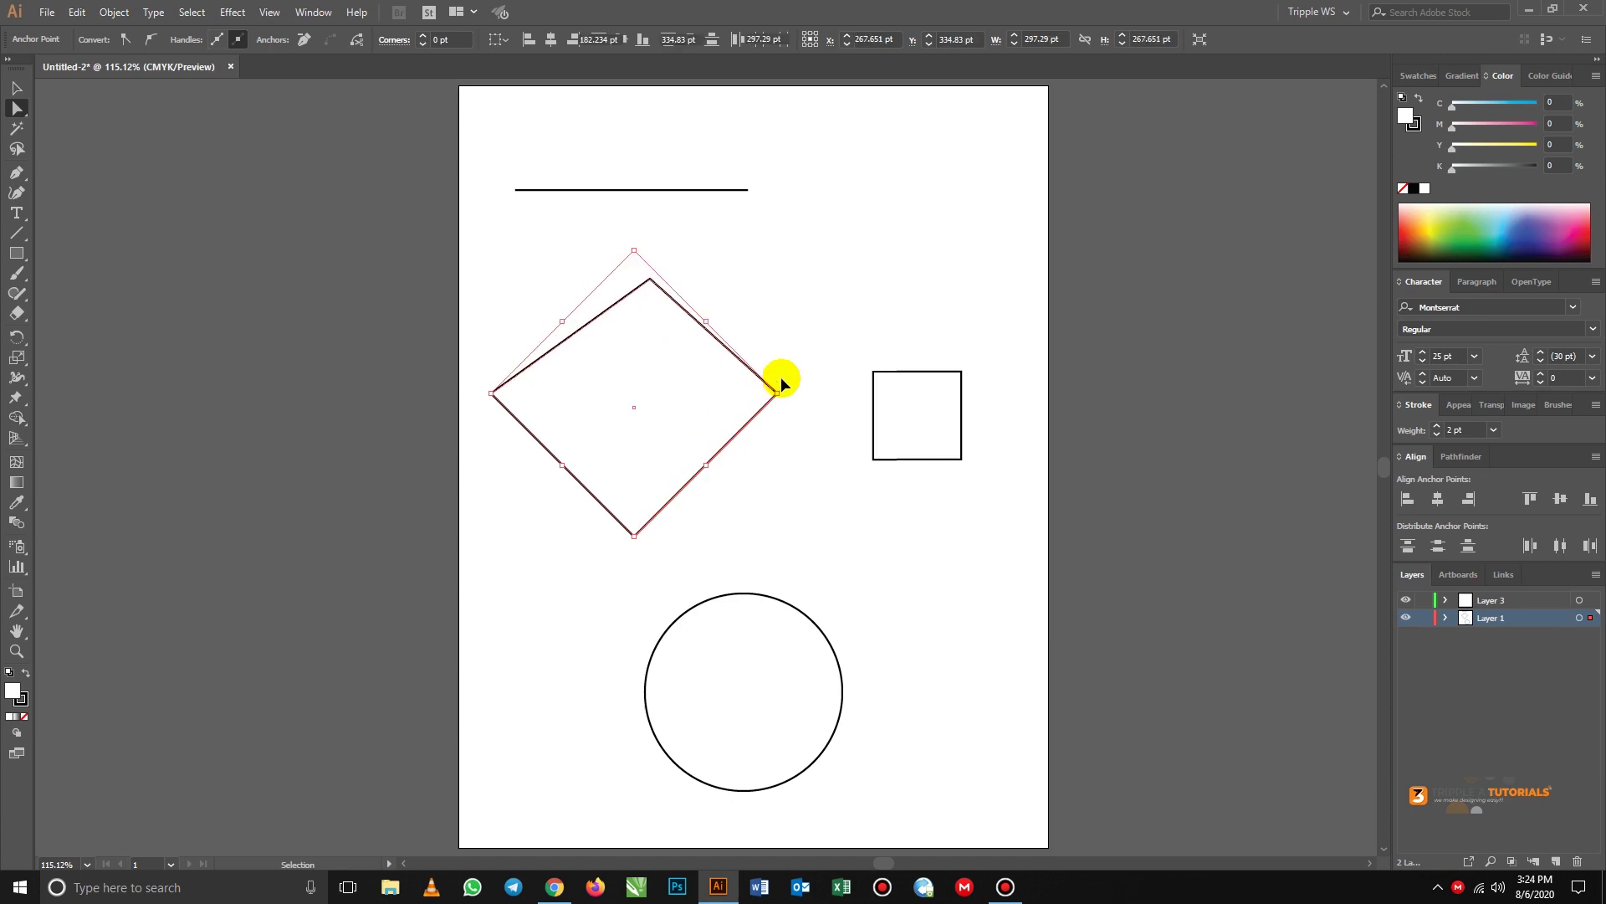
pyautogui.hotkey('ctrl', 'z')
pyautogui.hotkey('ctrl', 'z')
pyautogui.hotkey('ctrl', 'z')
pyautogui.hotkey('ctrl', 'z')
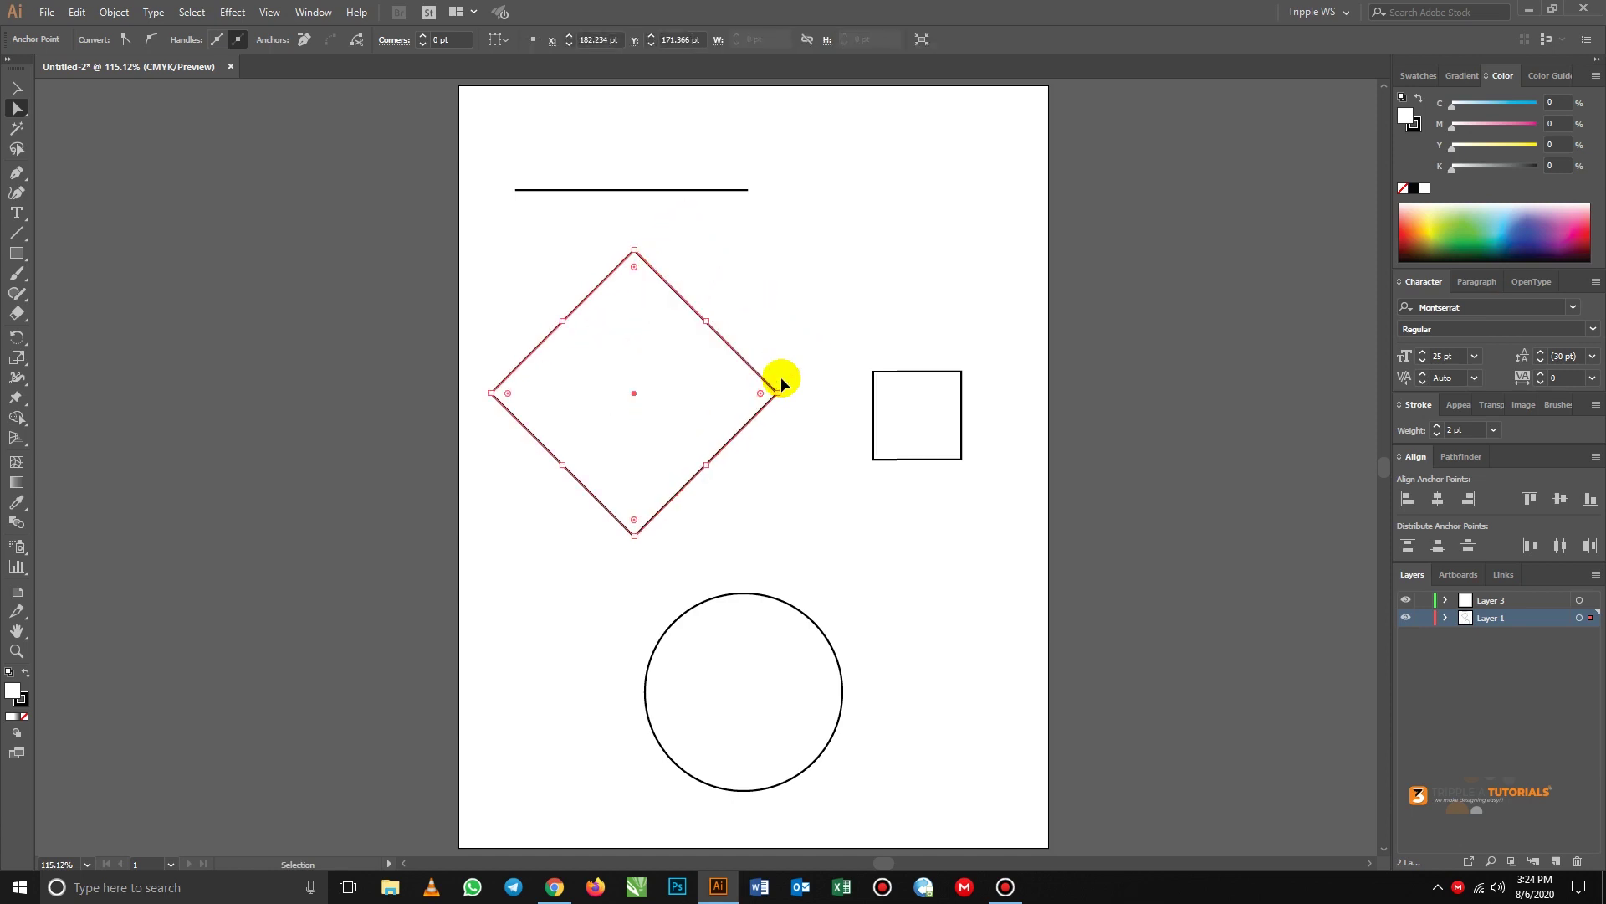
pyautogui.hotkey('ctrl', 'z')
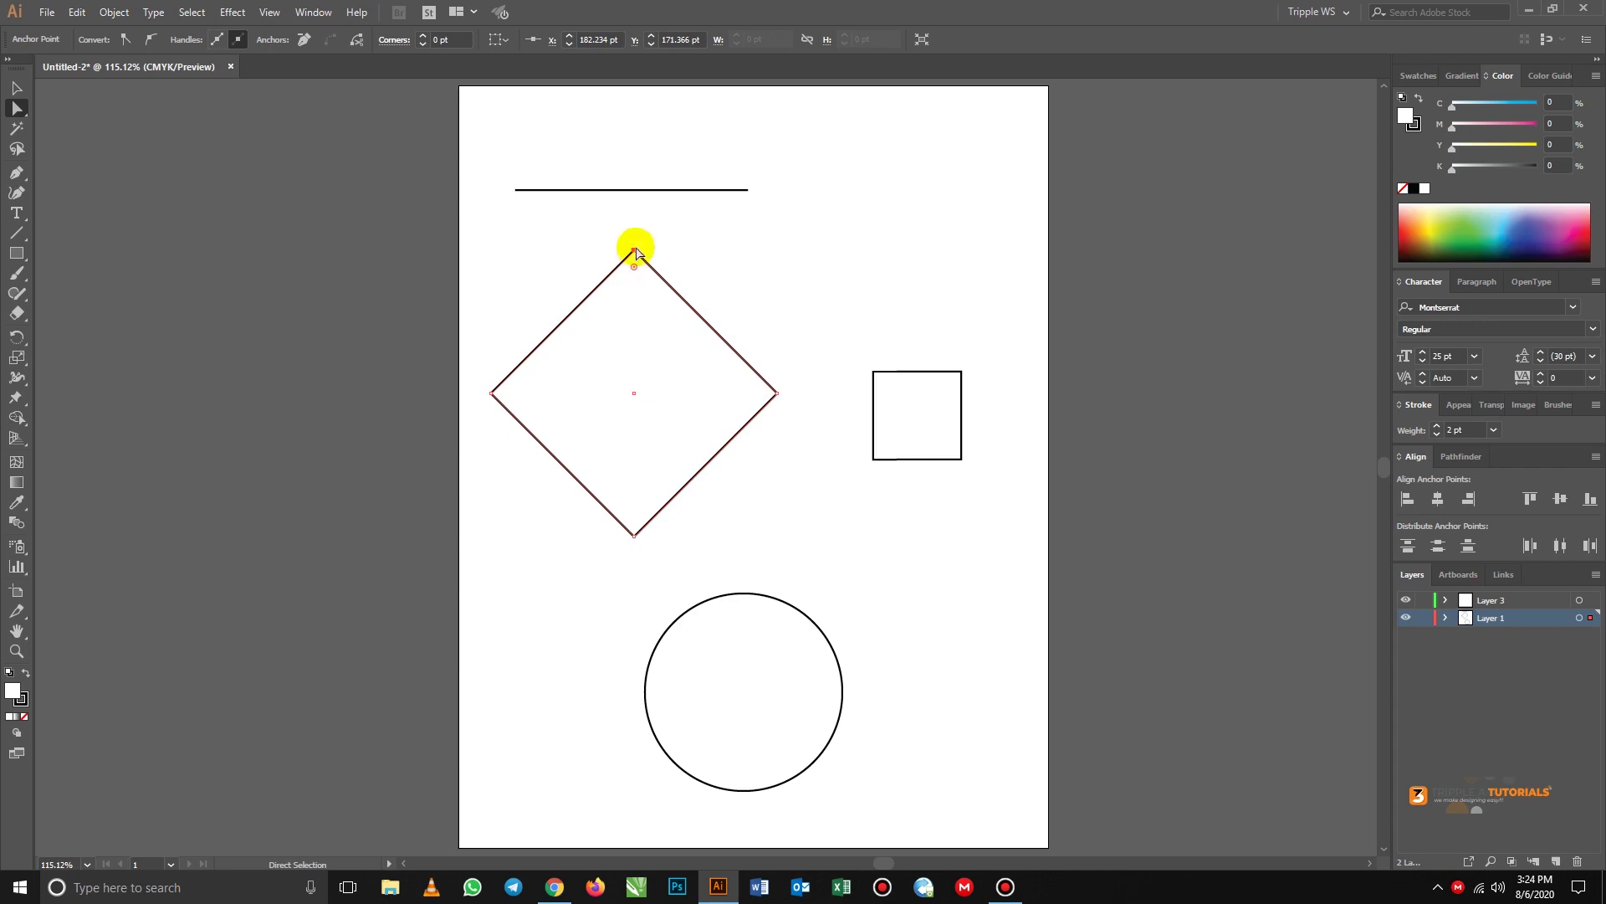
# - Add the diamond's left and bottom anchor points to the selection, move all three to narrow the shape to about 276 pt, and deselect
pyautogui.keyDown('shift'); pyautogui.click(492, 394); pyautogui.keyUp('shift')
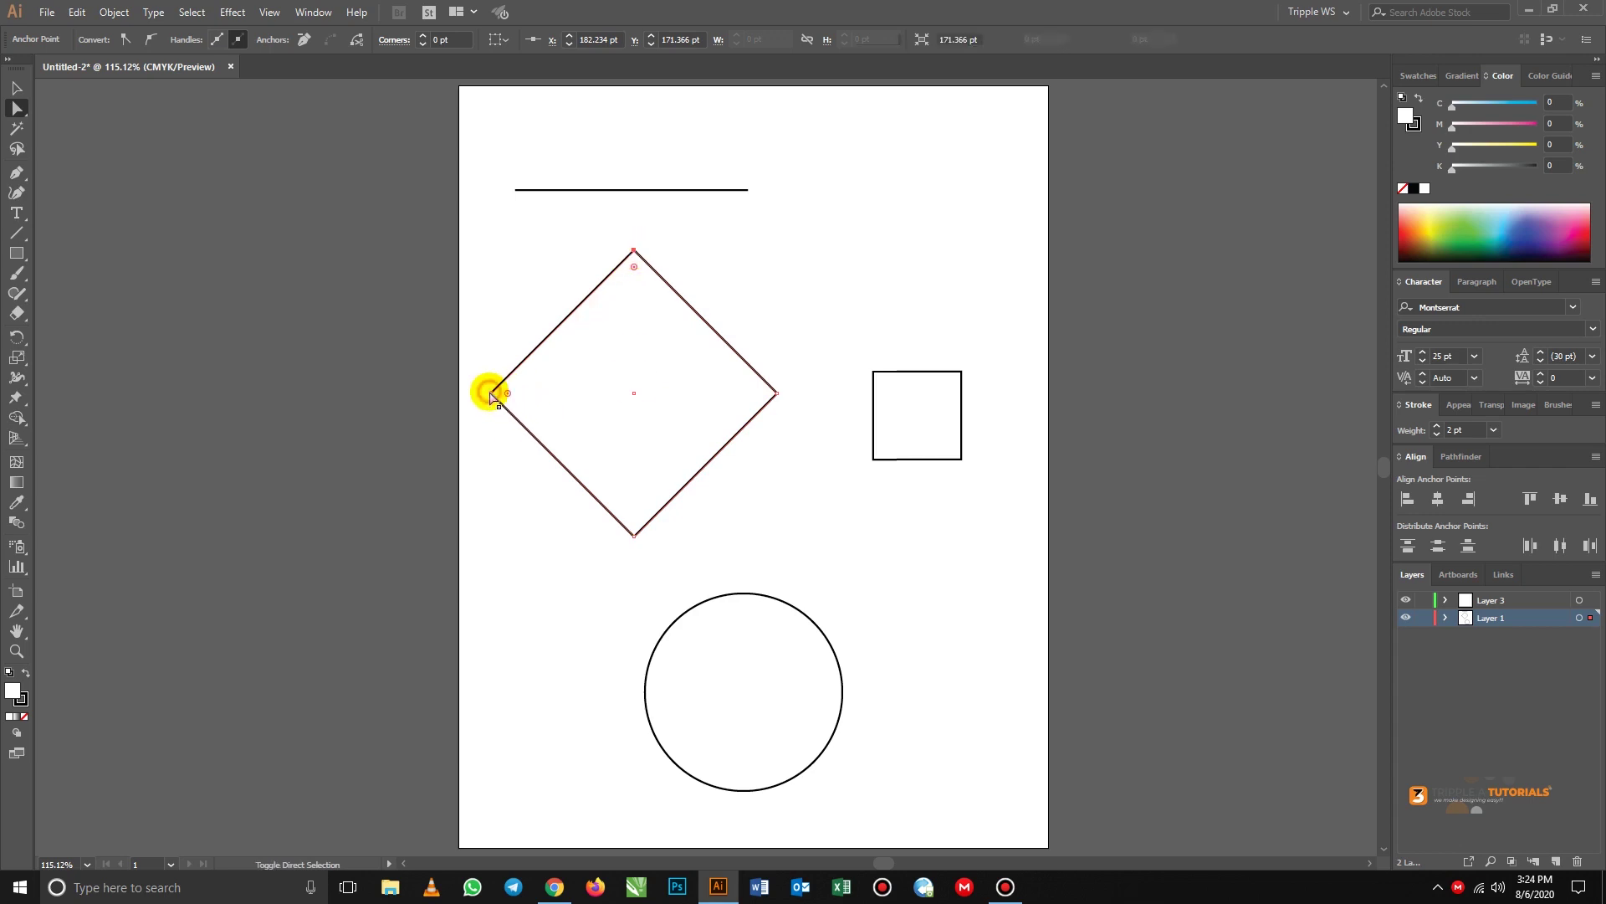
pyautogui.keyDown('shift'); pyautogui.click(634, 536); pyautogui.keyUp('shift')
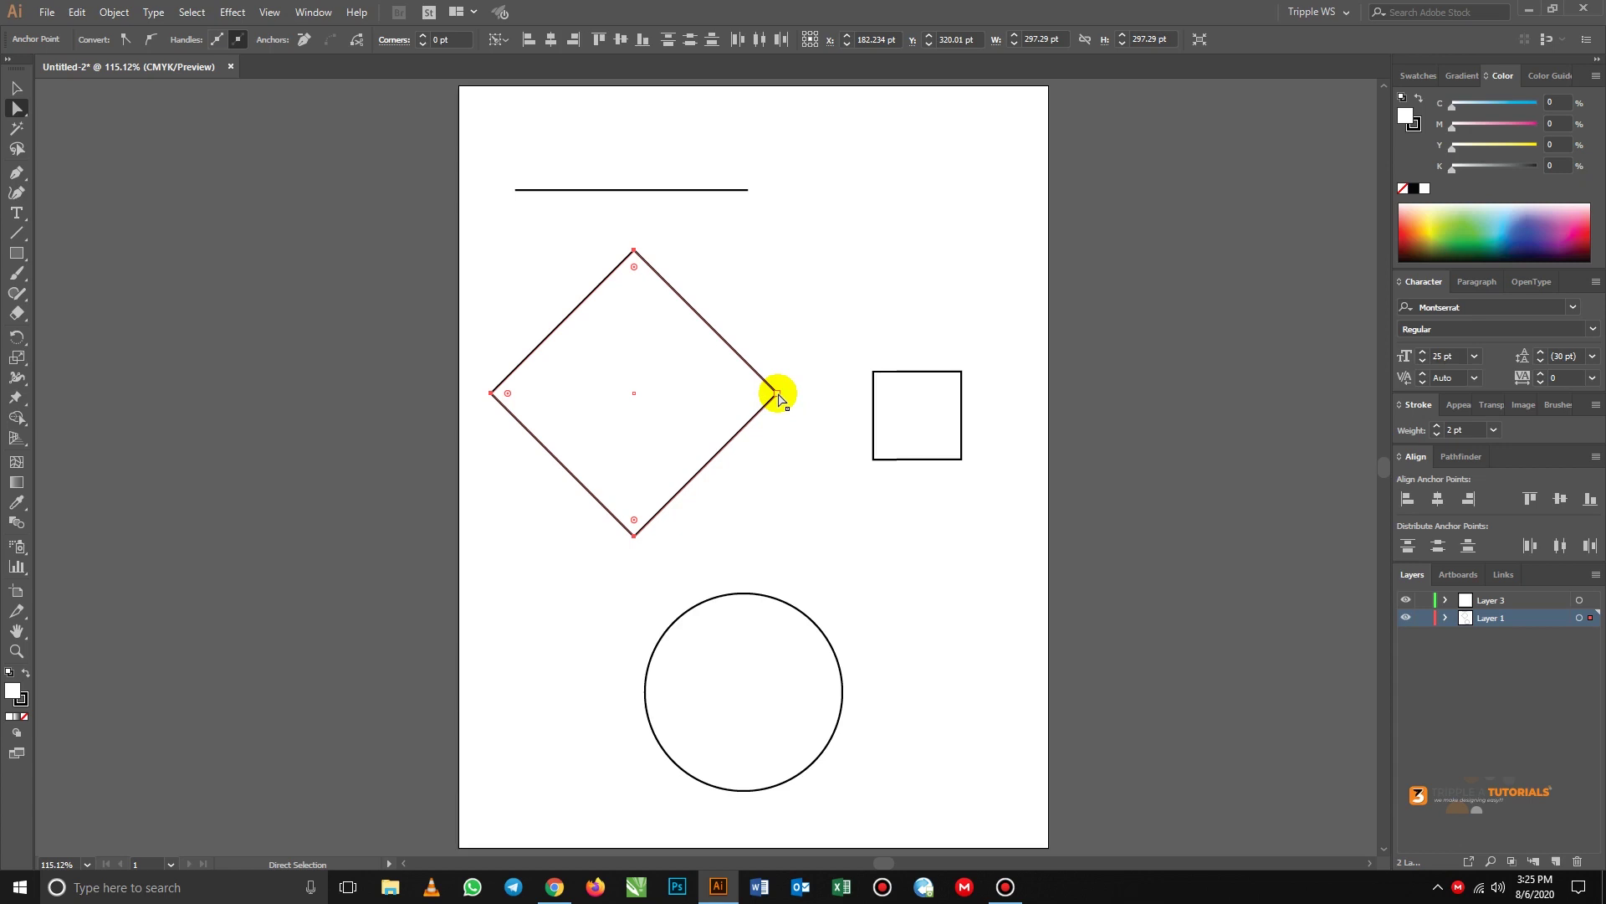
pyautogui.click(492, 393)
pyautogui.moveTo(492, 394); pyautogui.dragTo(690, 408)
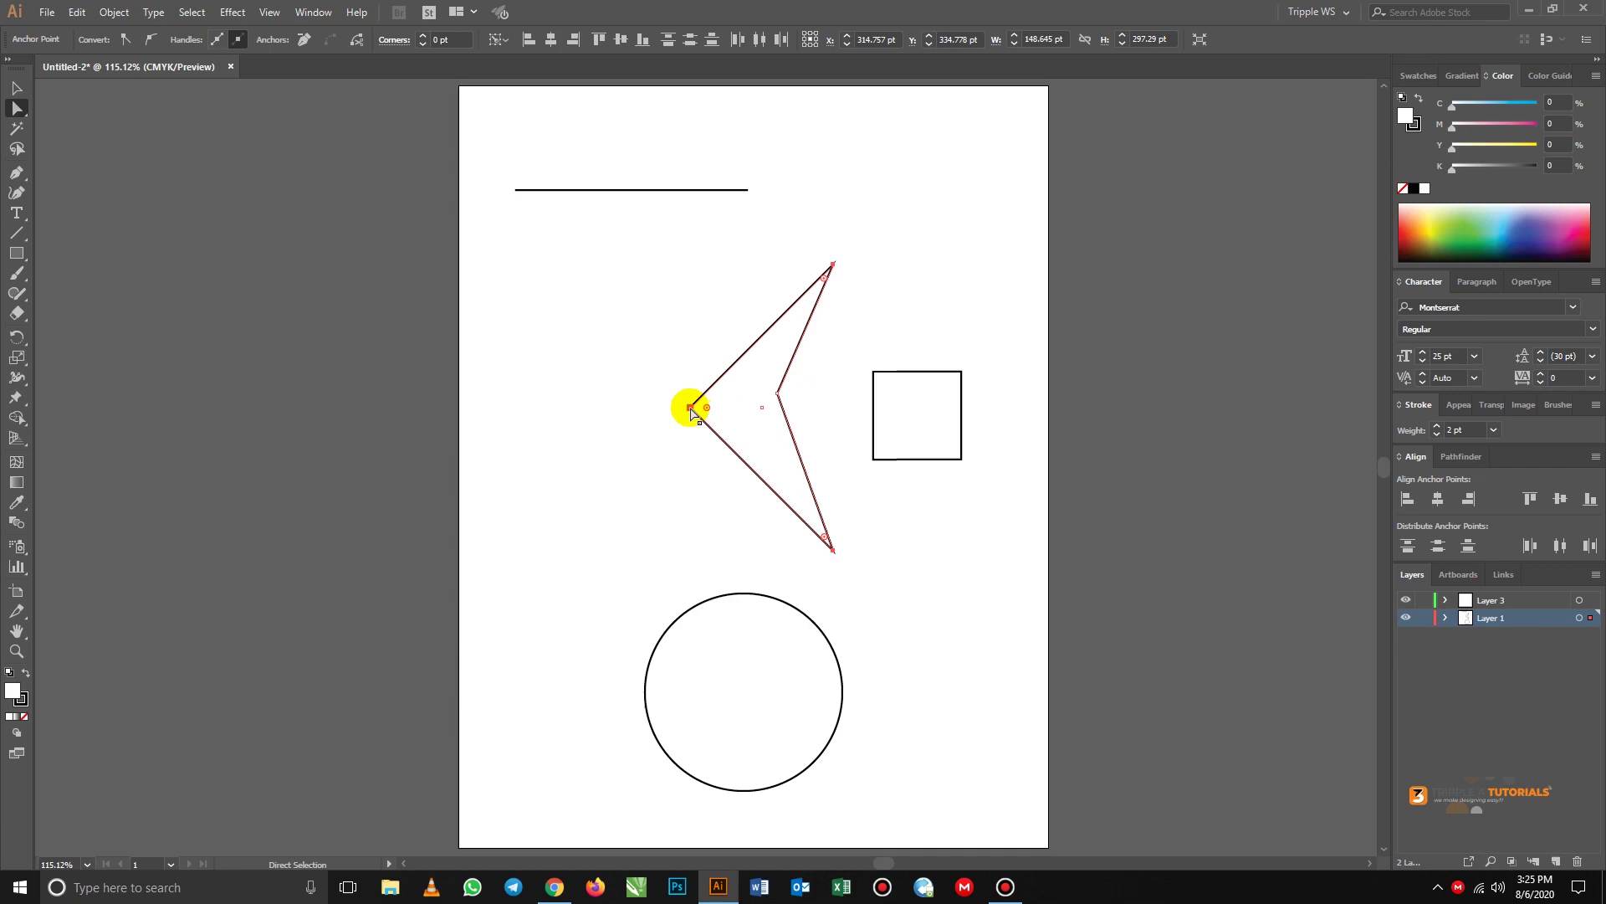
pyautogui.moveTo(691, 408); pyautogui.dragTo(512, 403)
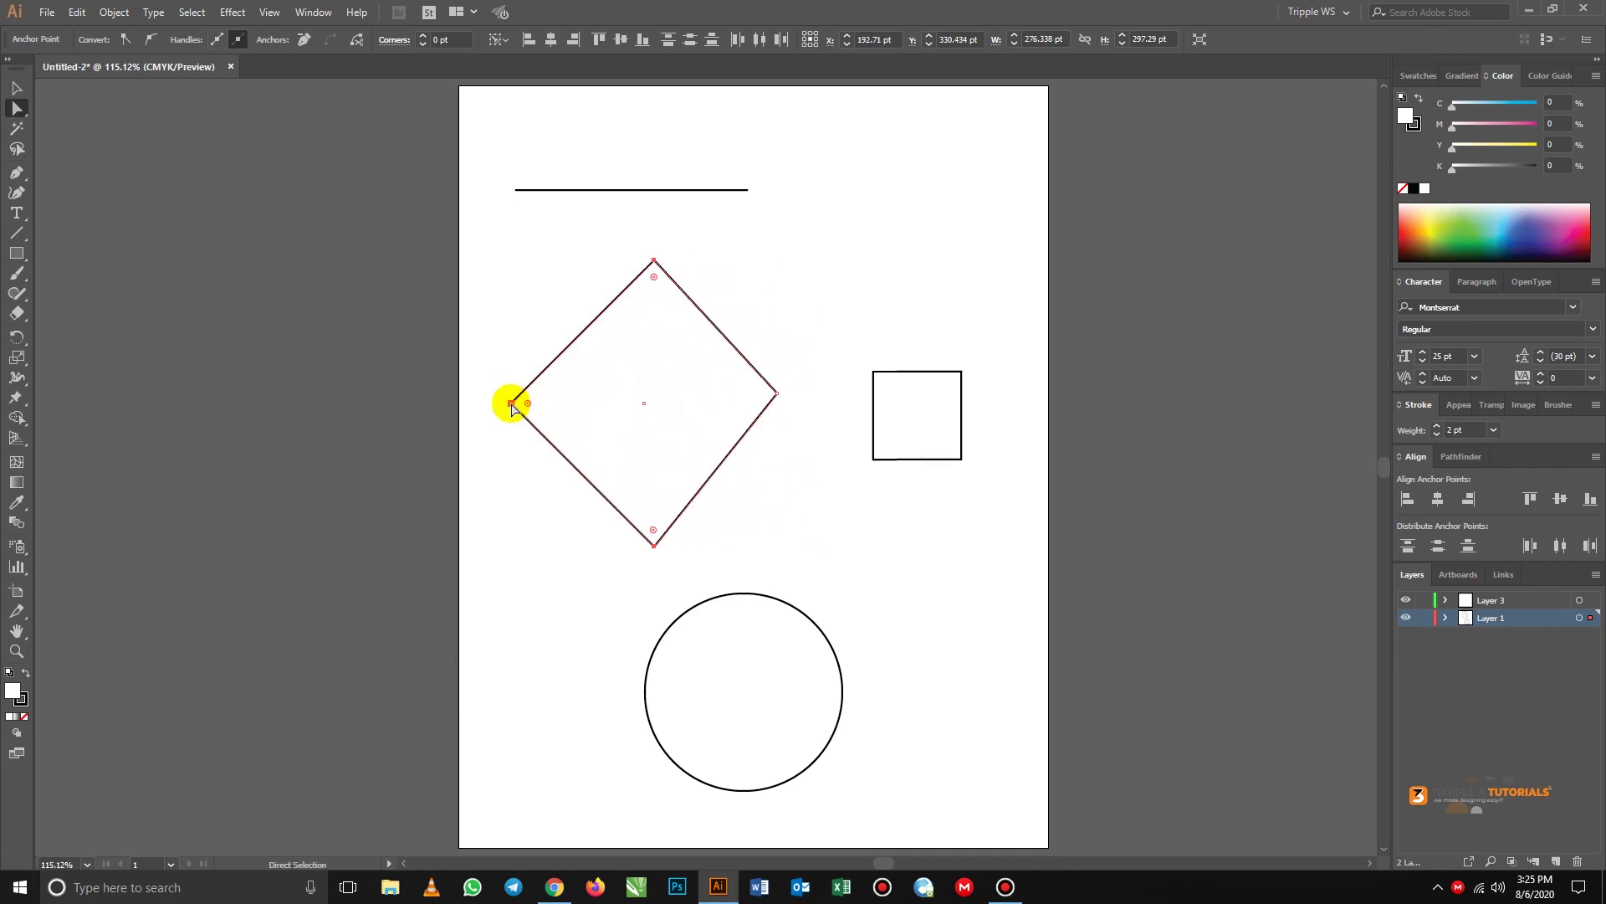
pyautogui.click(601, 197)
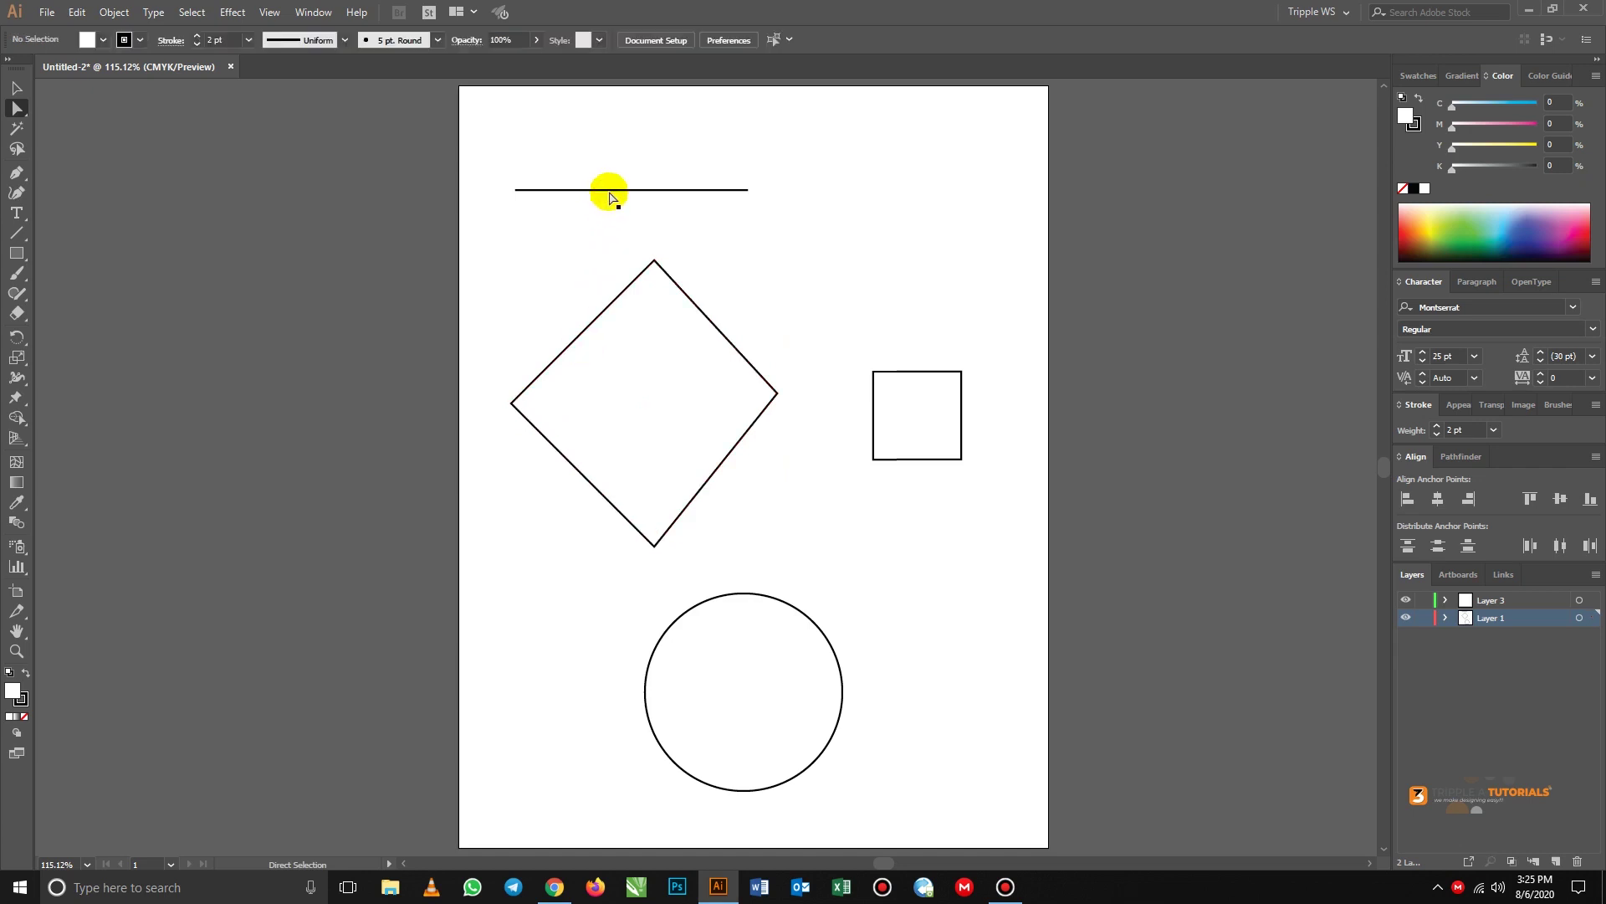
# - Shift the horizontal line slightly left, tilt it by moving its right endpoint a little upward, and deselect it
pyautogui.click(606, 189)
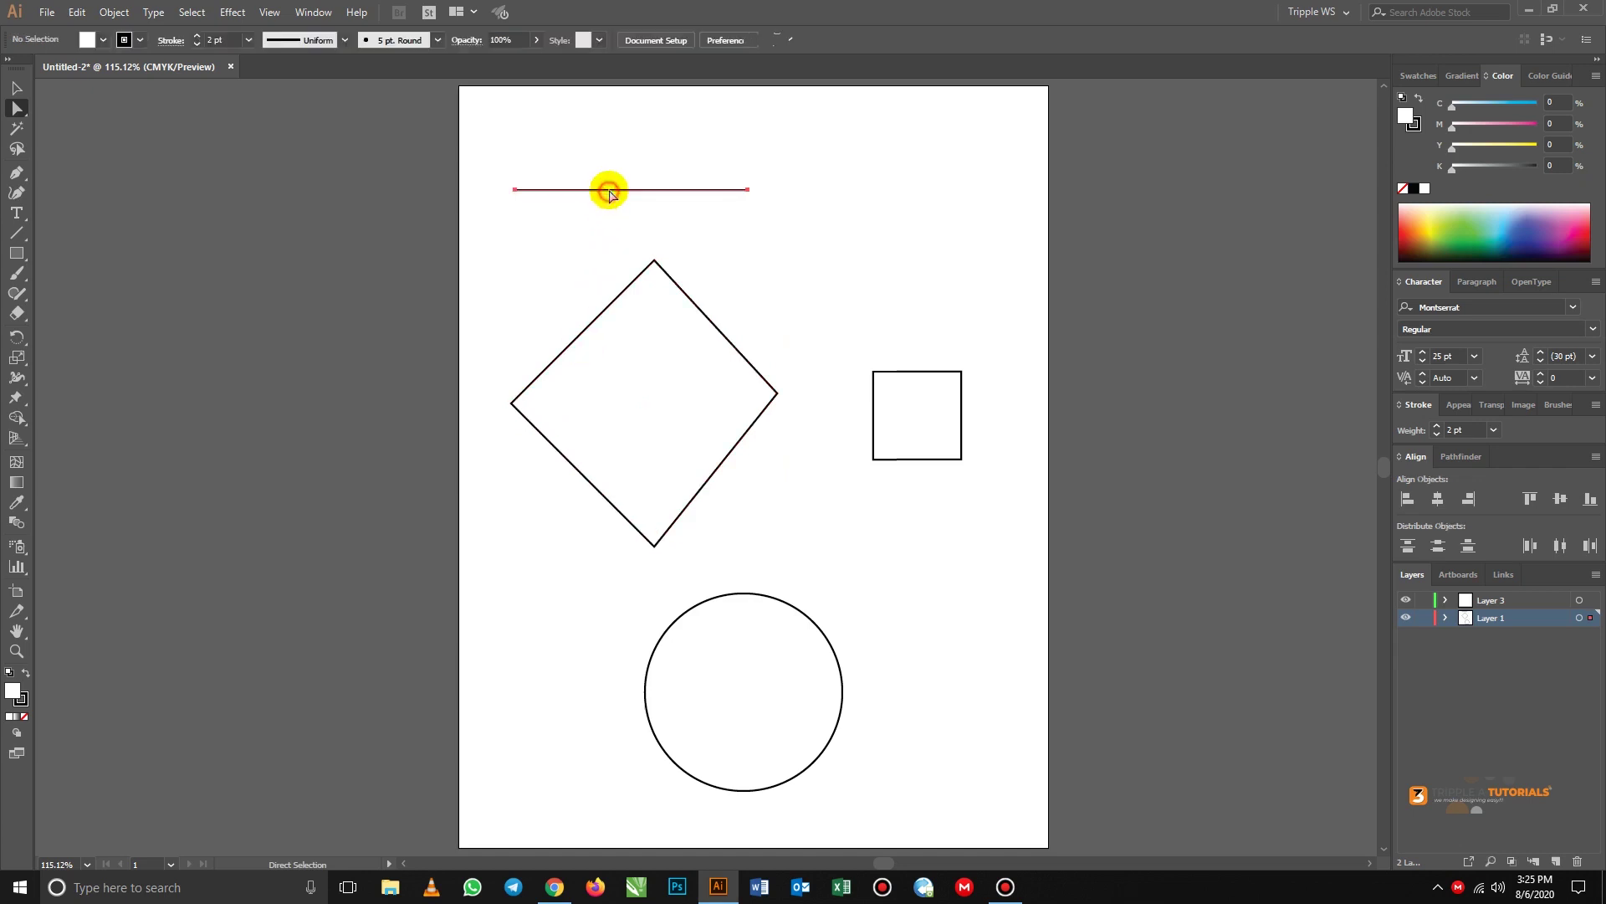
pyautogui.moveTo(746, 188)
pyautogui.mouseDown()
pyautogui.moveTo(735, 248)
pyautogui.moveTo(742, 198)
pyautogui.mouseUp()
pyautogui.click(743, 192)
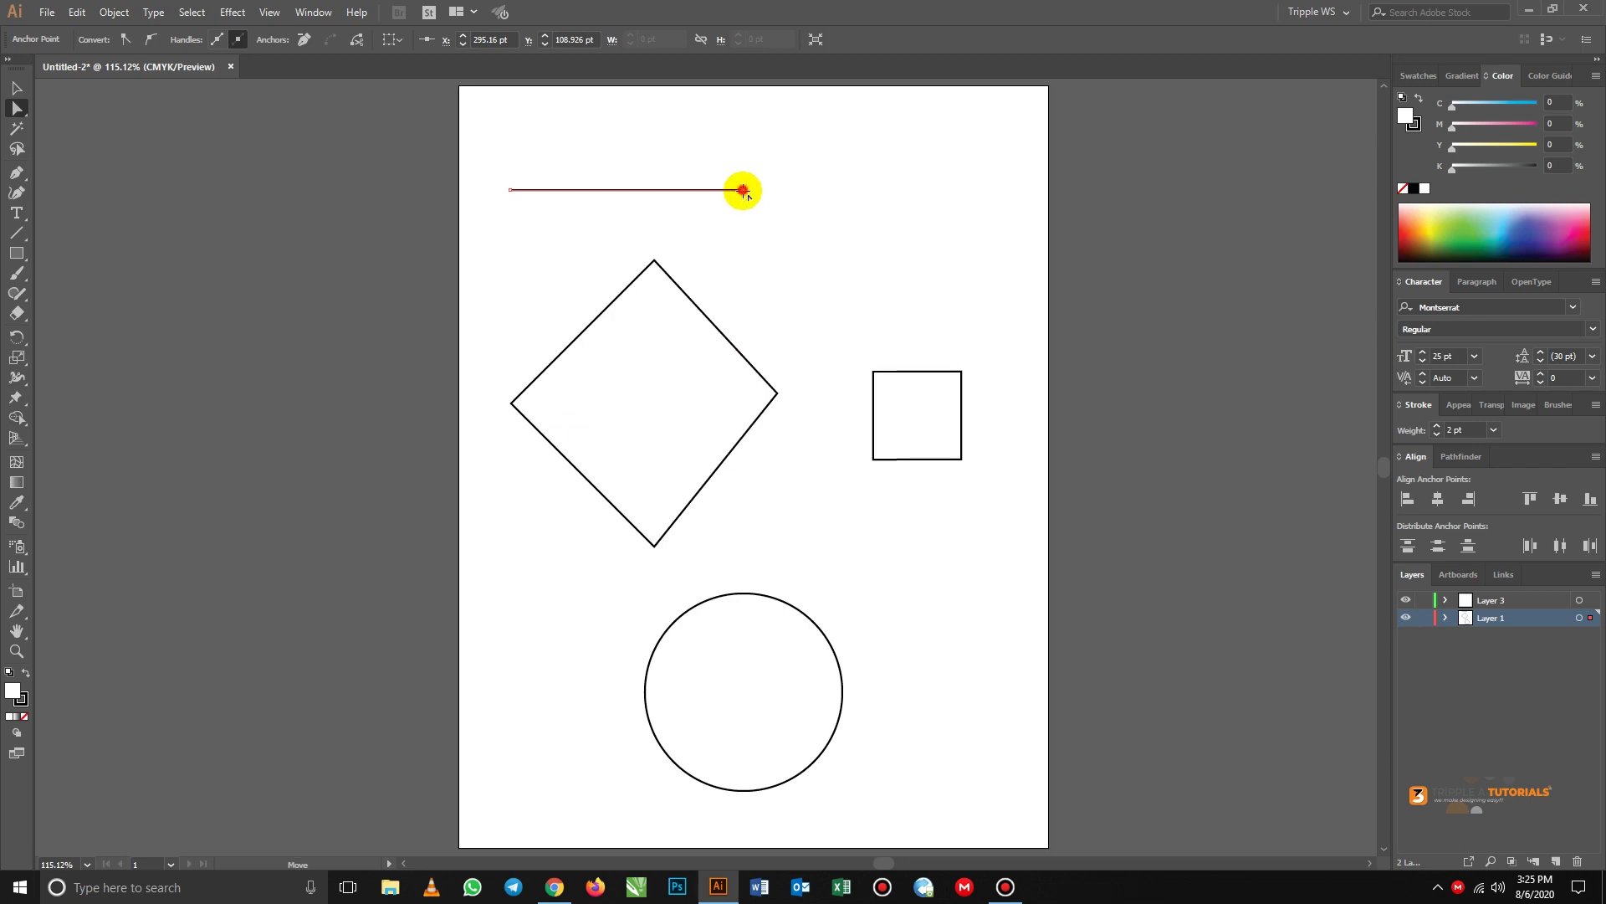
pyautogui.moveTo(743, 192); pyautogui.dragTo(744, 147)
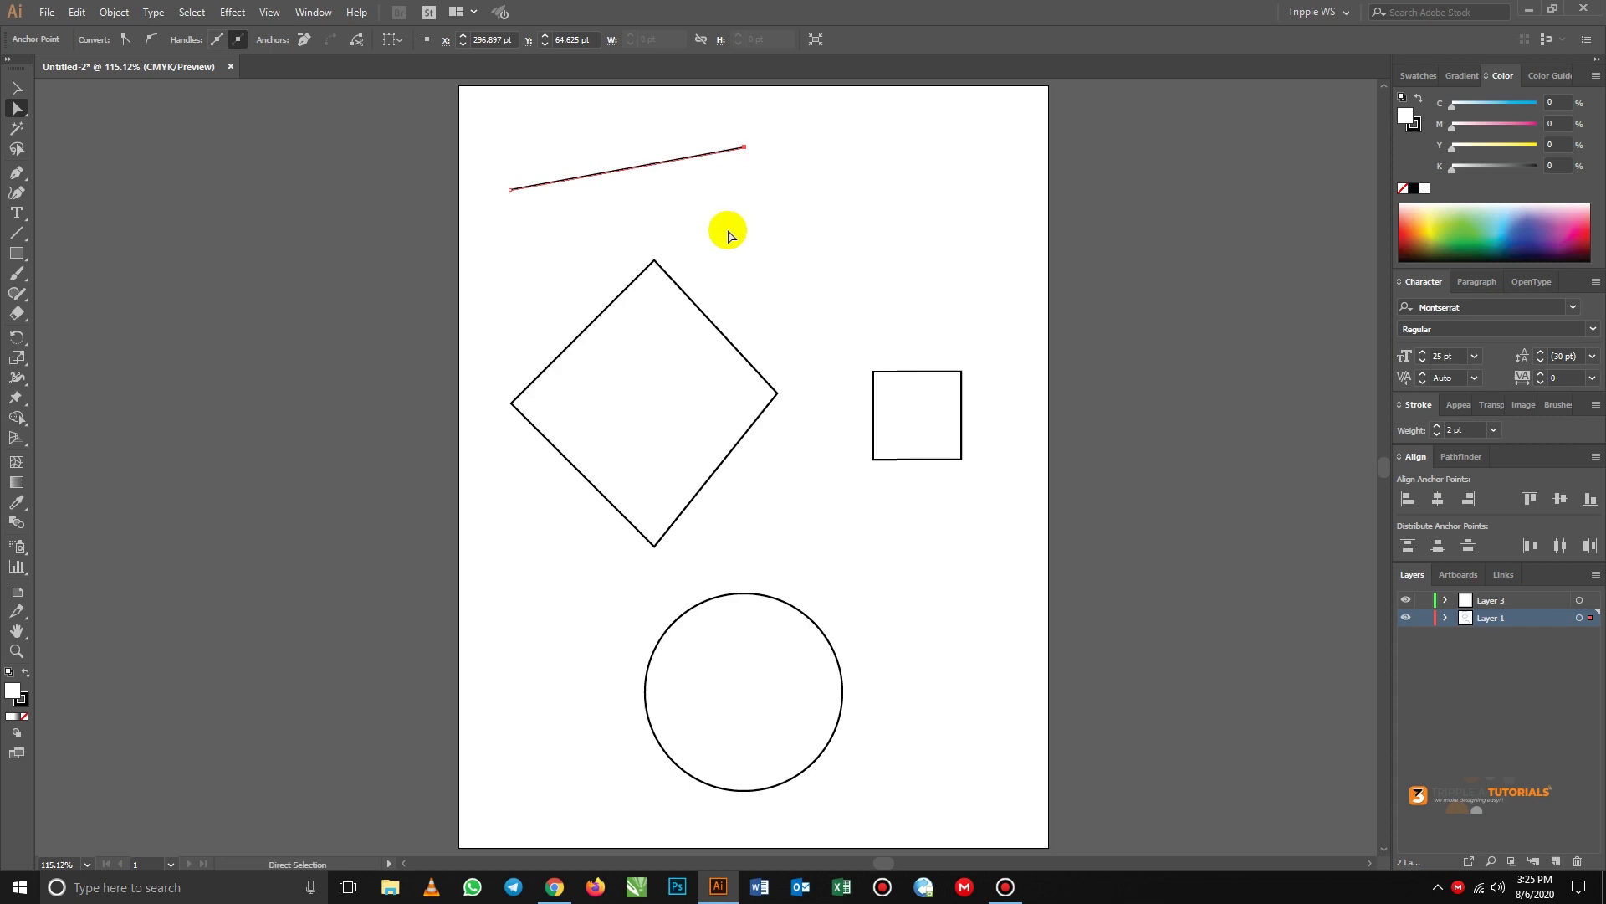
pyautogui.moveTo(743, 149); pyautogui.dragTo(744, 183)
pyautogui.click(783, 274)
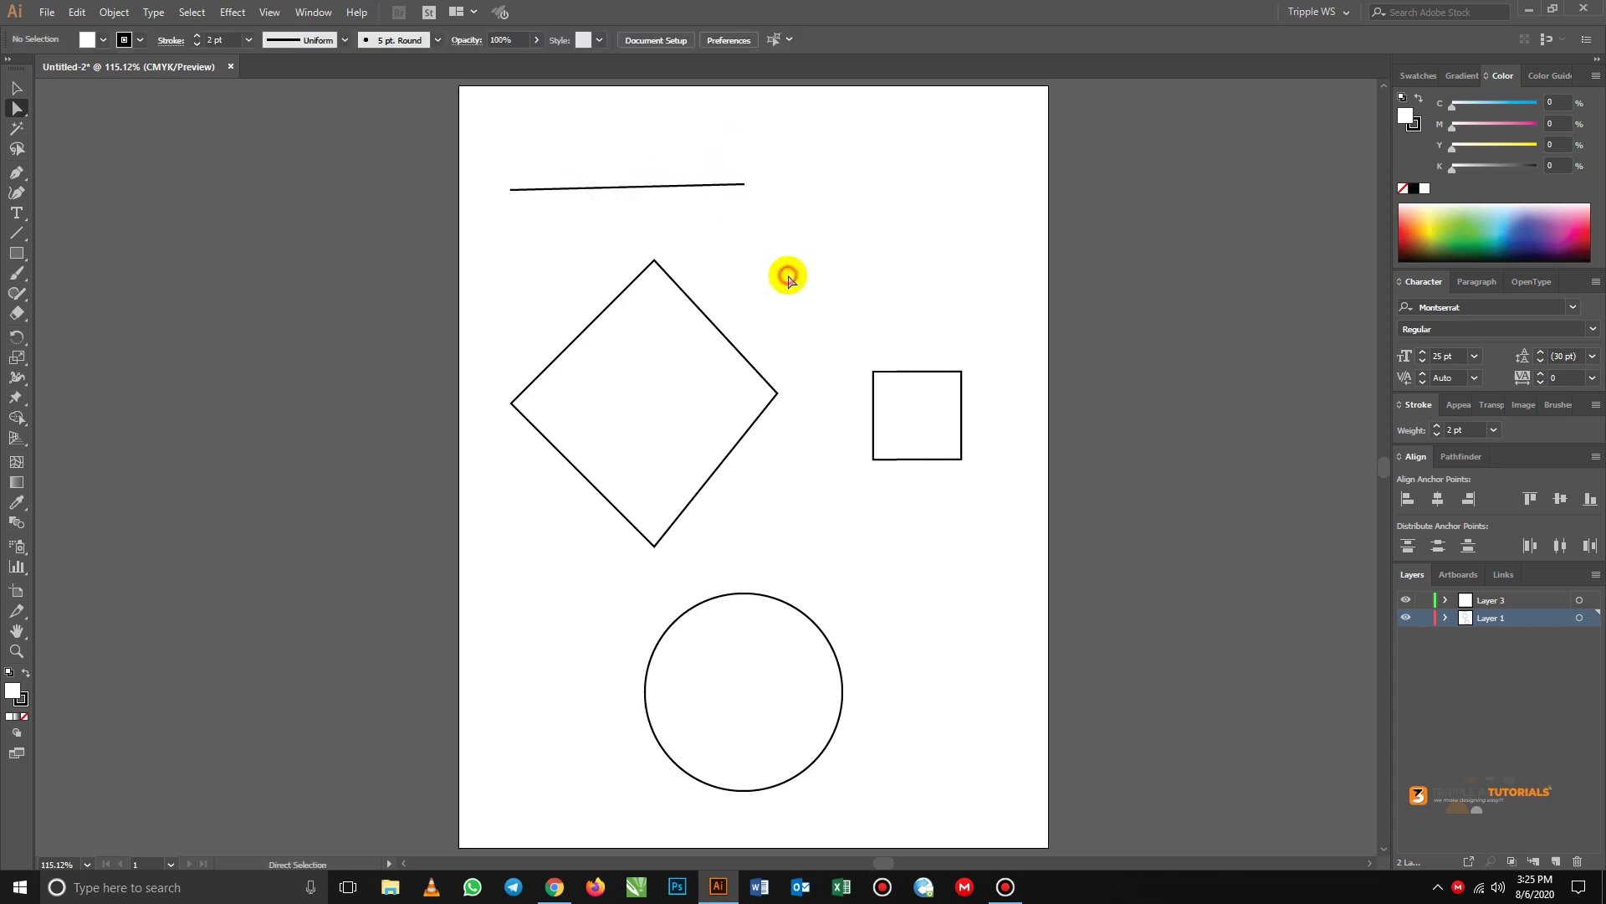
# - Select the circle's top anchor point and swing its right direction handle down towards the circle's centre, denting the upper right curve
pyautogui.click(729, 594)
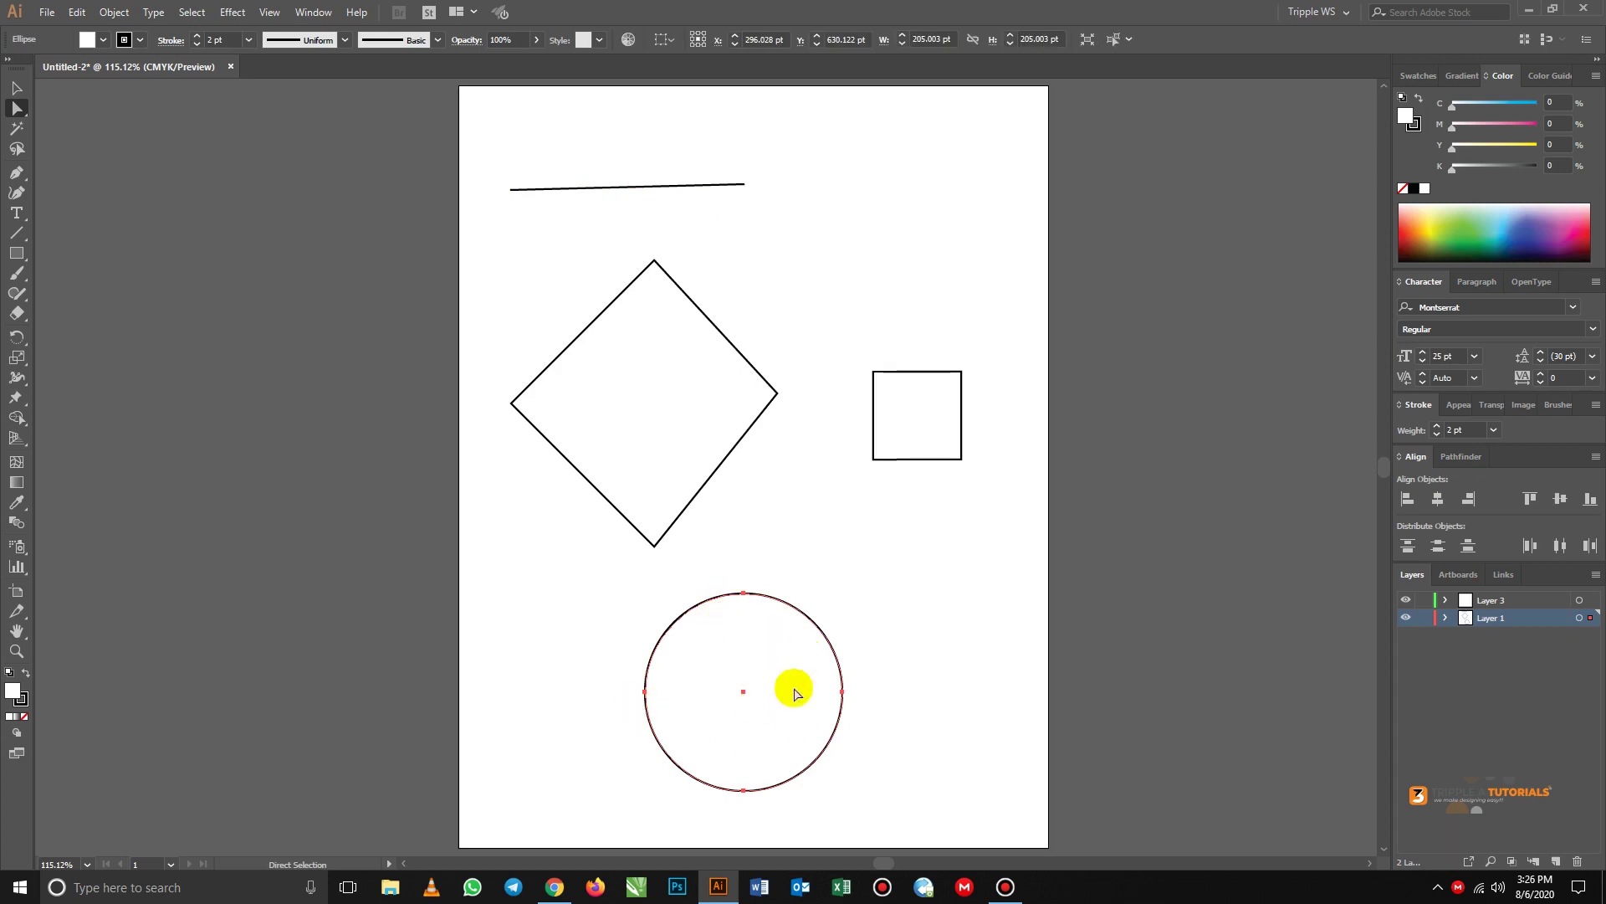
pyautogui.click(743, 594)
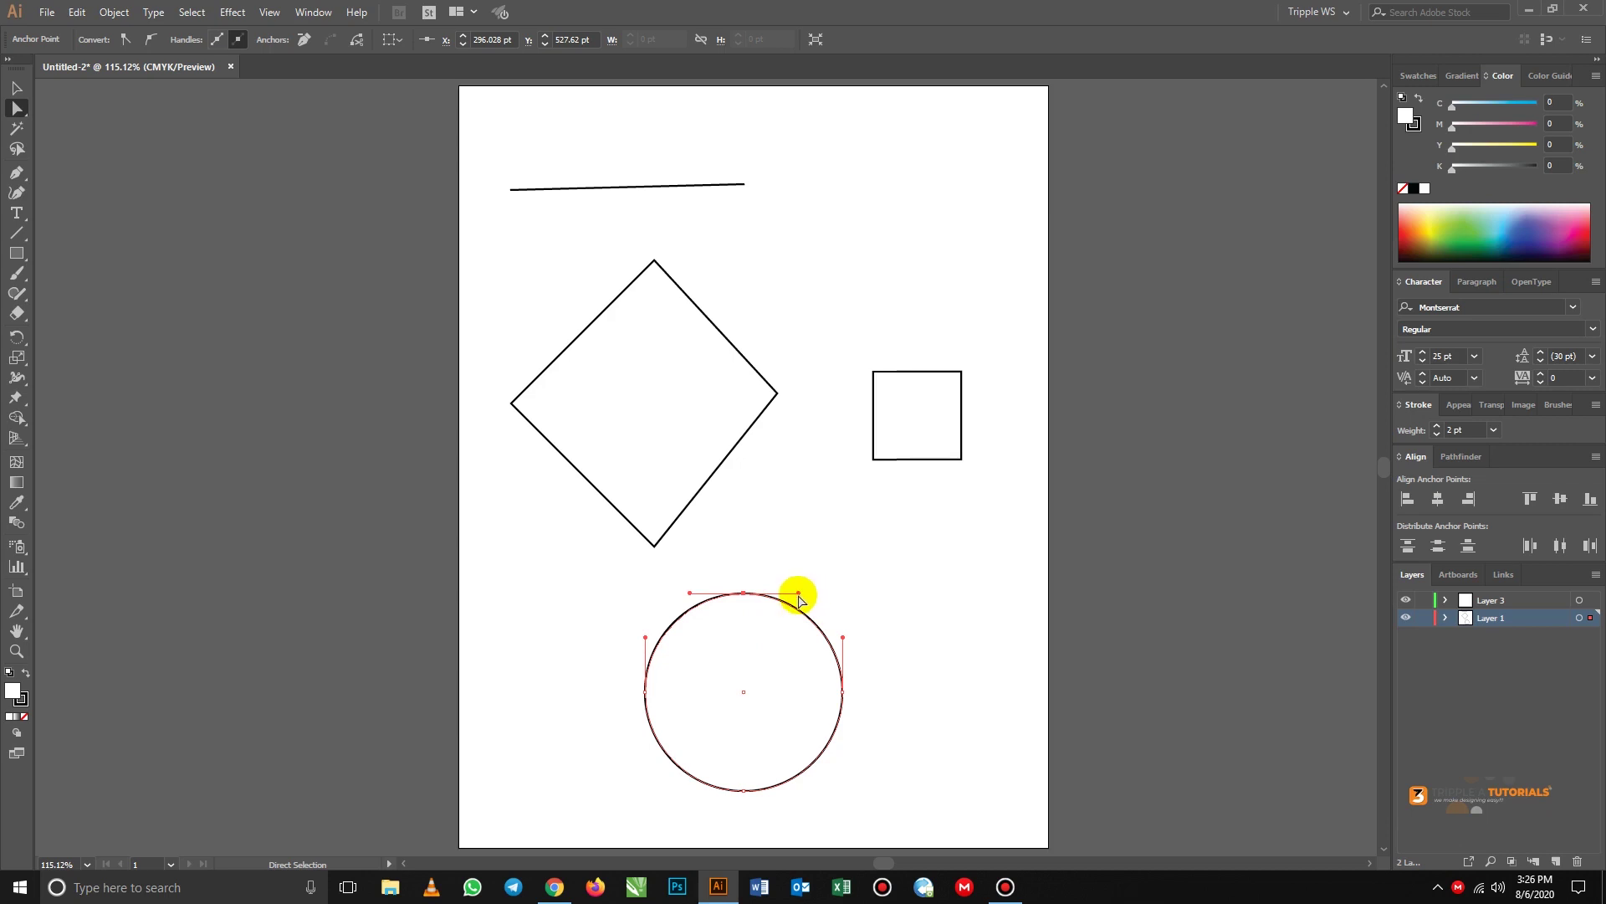
pyautogui.moveTo(799, 596); pyautogui.dragTo(744, 670)
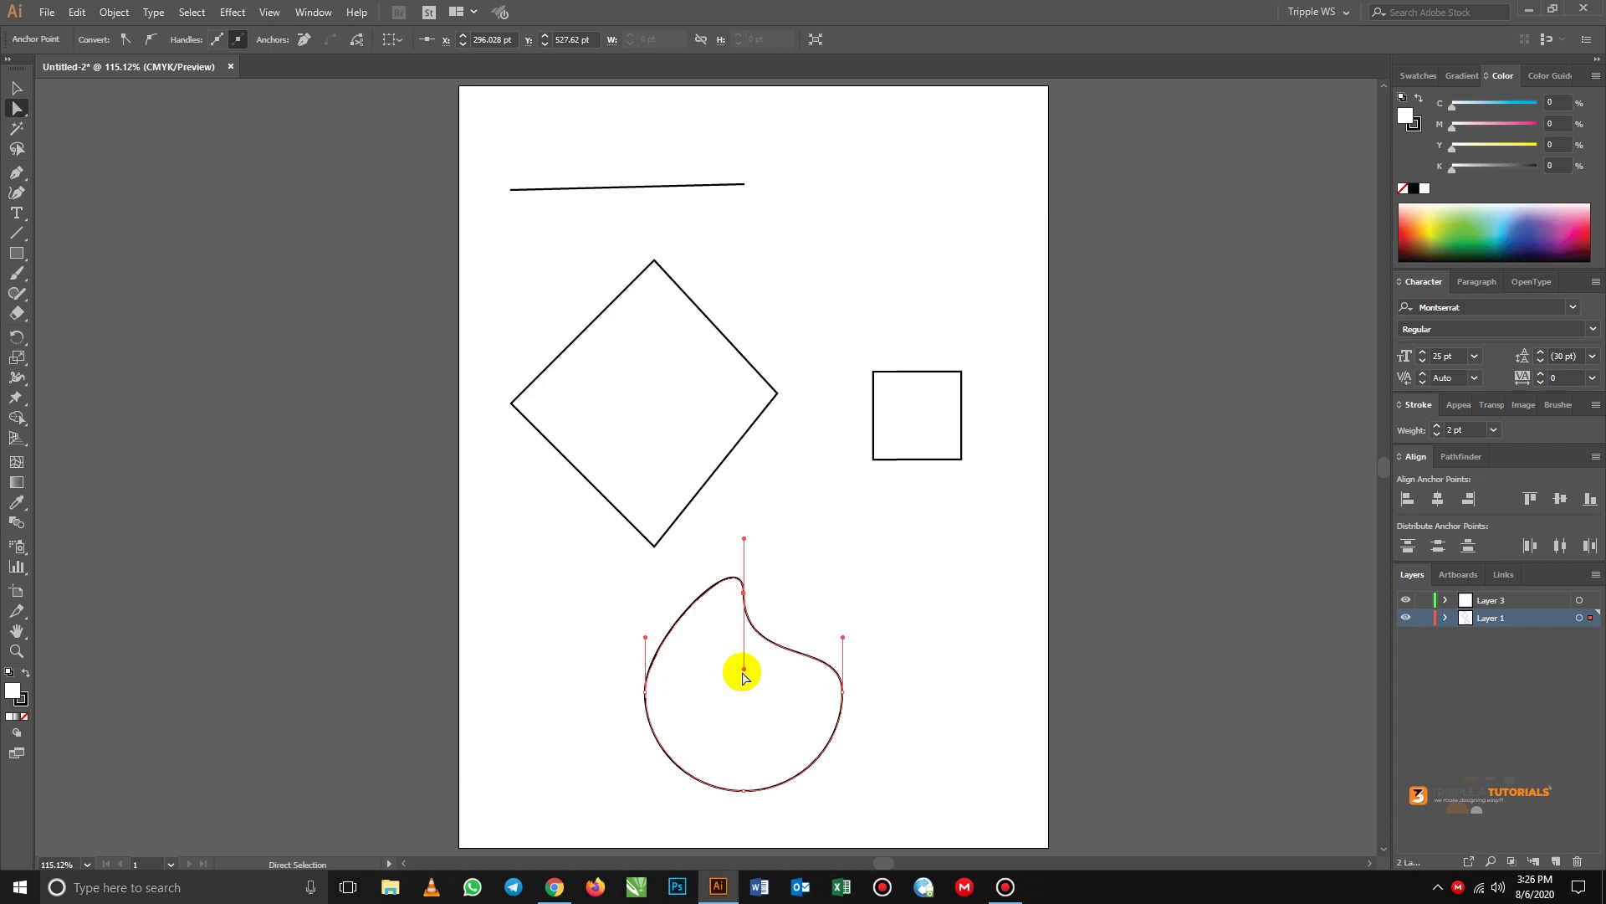
# - Select the curved shape's right anchor point and pull its lower direction handle inward to reshape the lower right curve
pyautogui.click(843, 693)
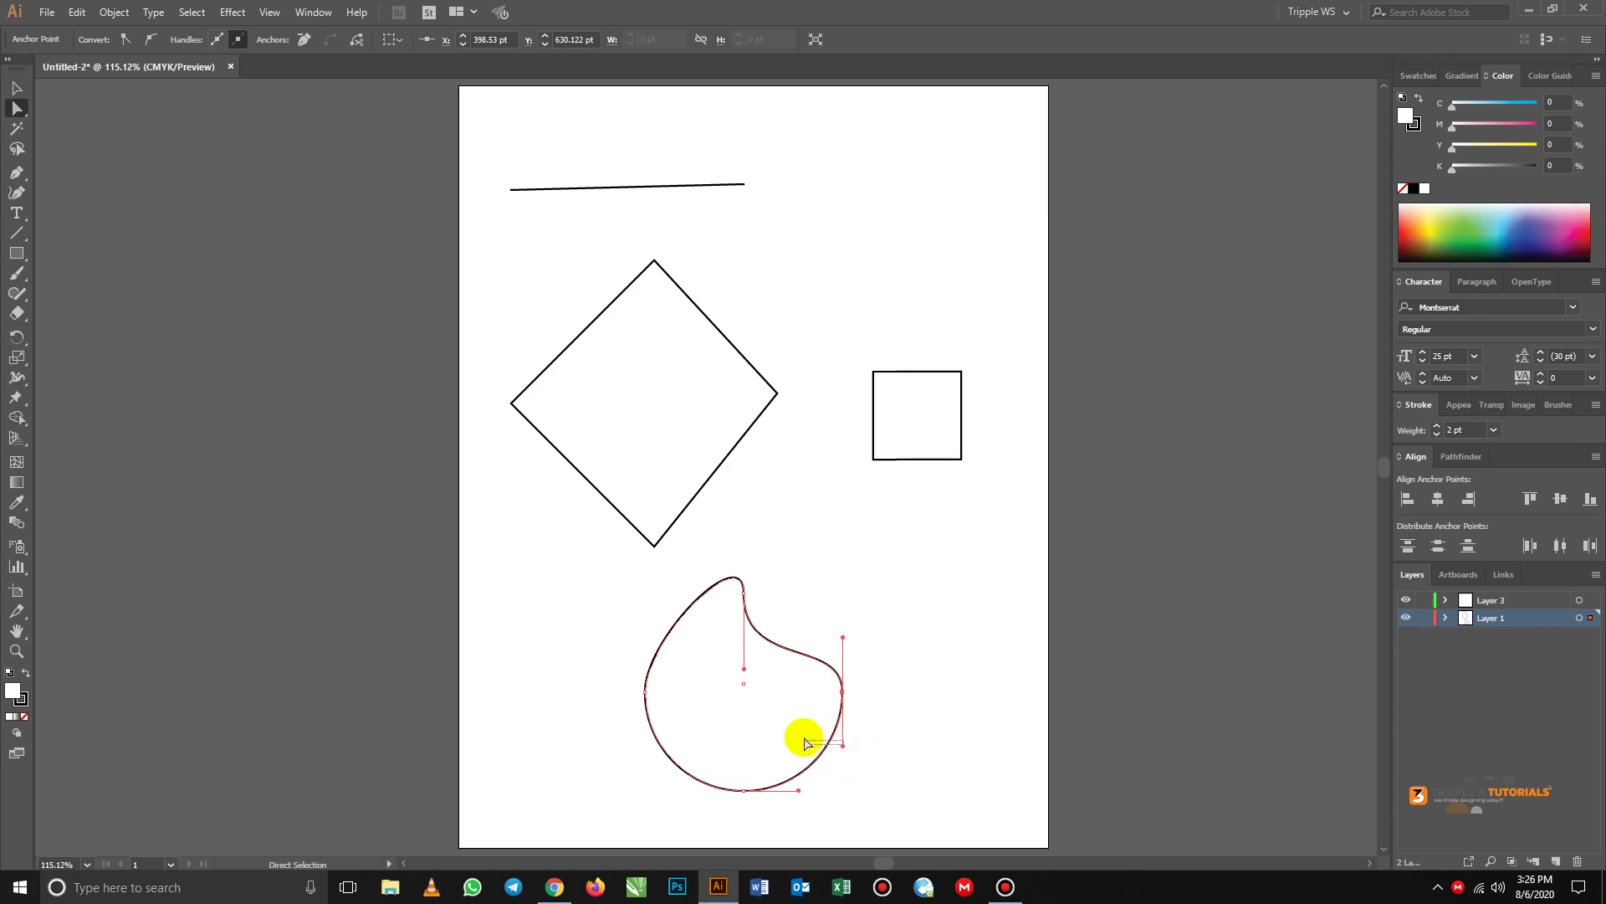
pyautogui.click(838, 743)
pyautogui.moveTo(842, 744); pyautogui.dragTo(798, 752)
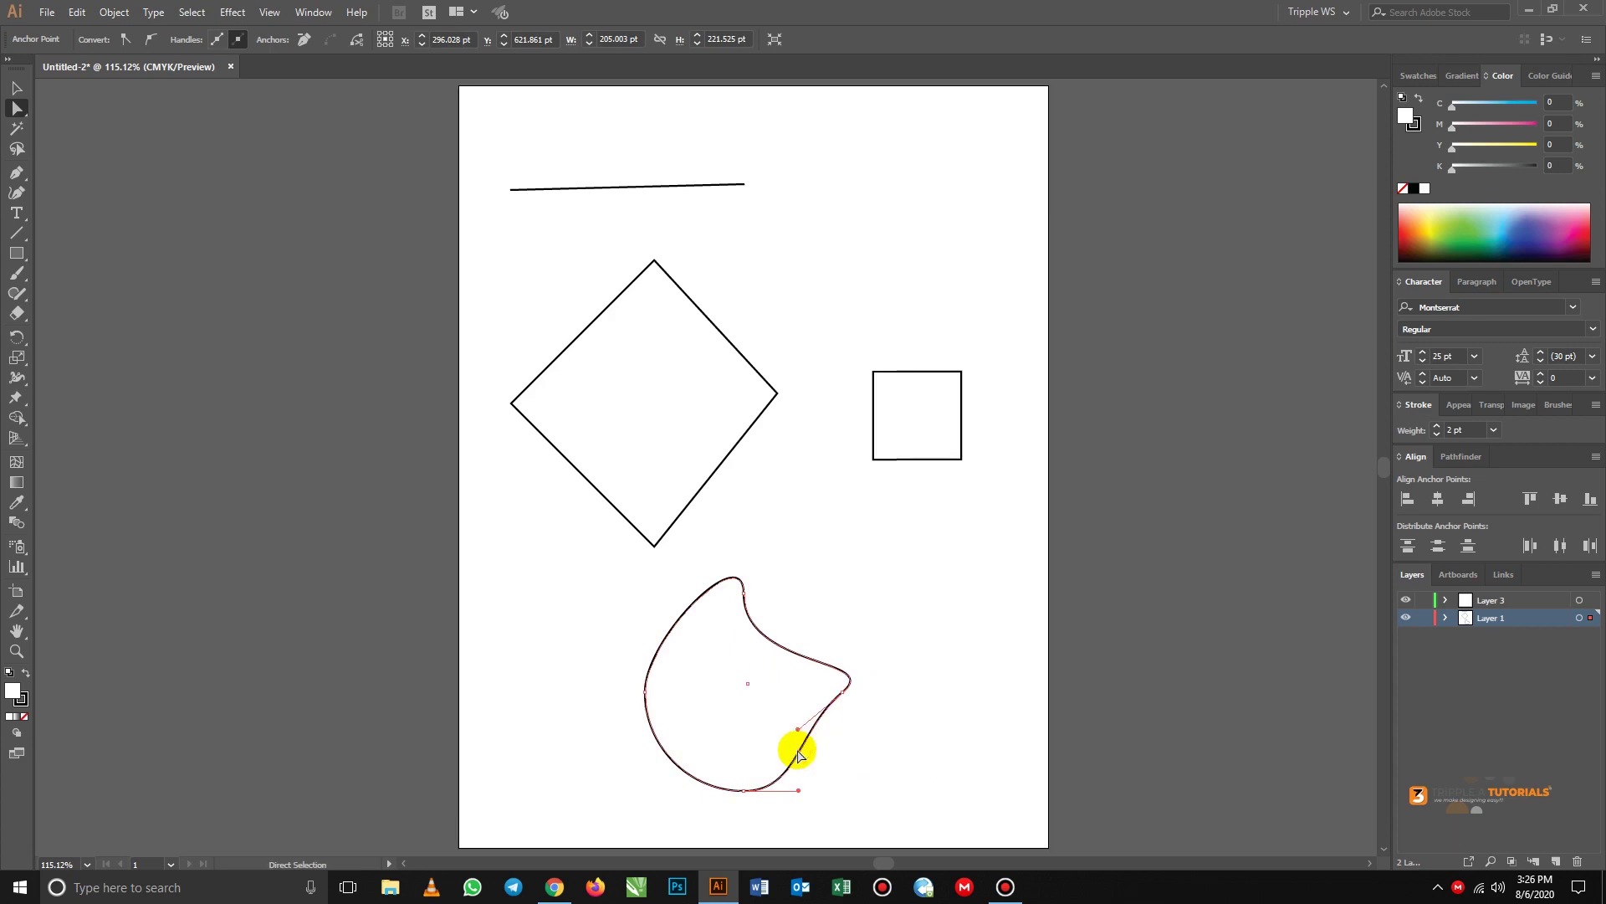
# - Pull the left direction handle of the curved shape's bottom anchor point downward, then select the shape's left anchor point
pyautogui.click(743, 791)
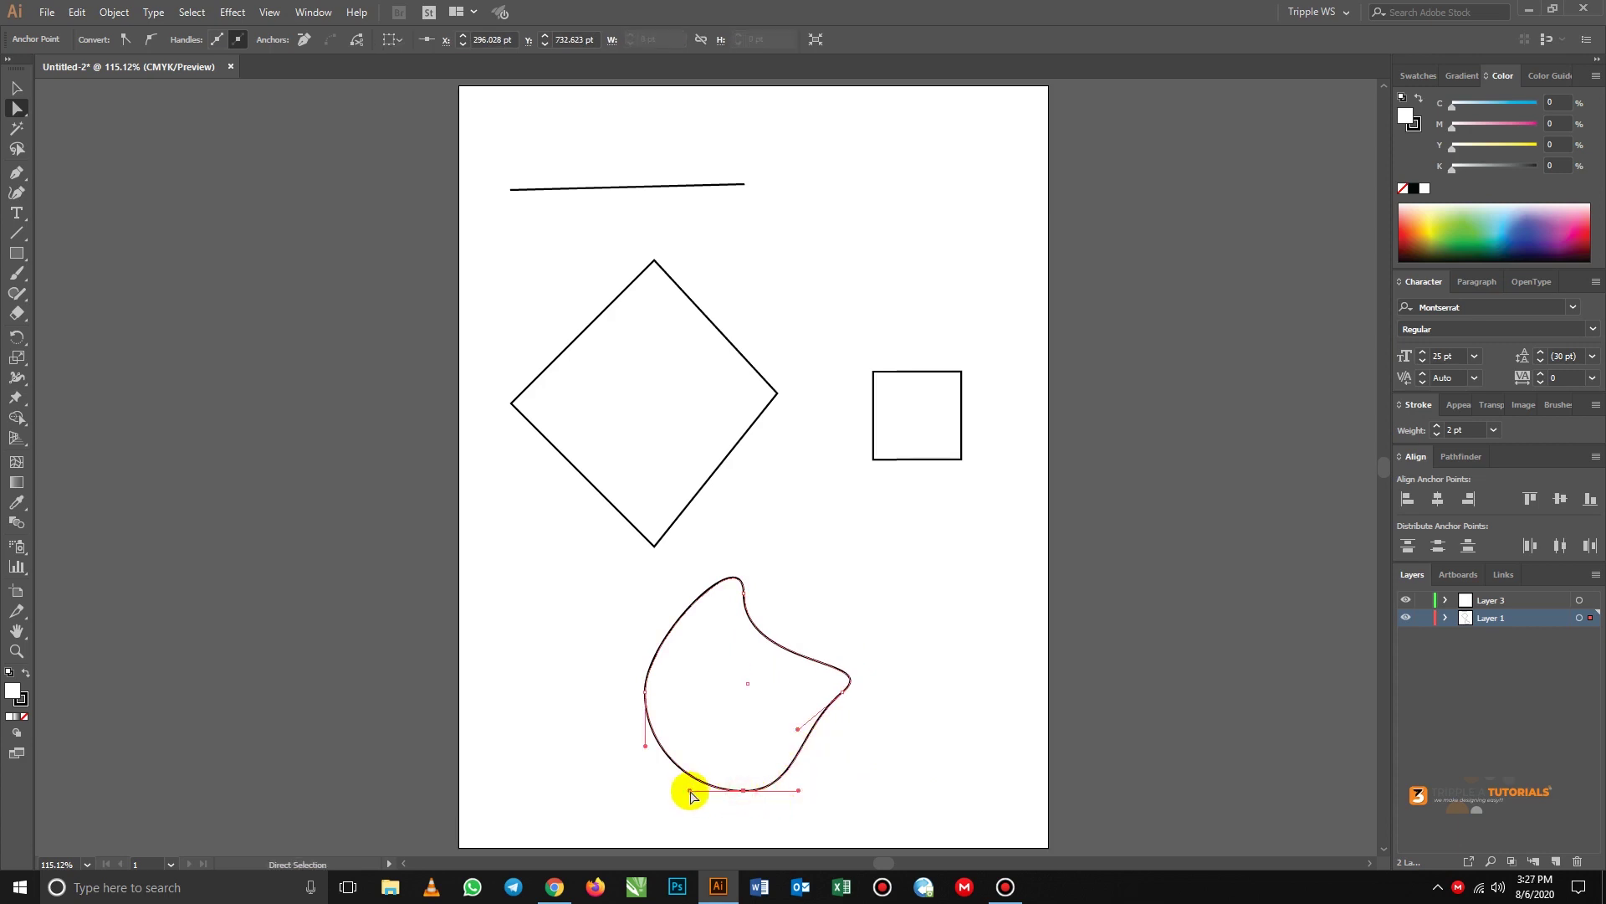
pyautogui.moveTo(690, 790); pyautogui.dragTo(684, 825)
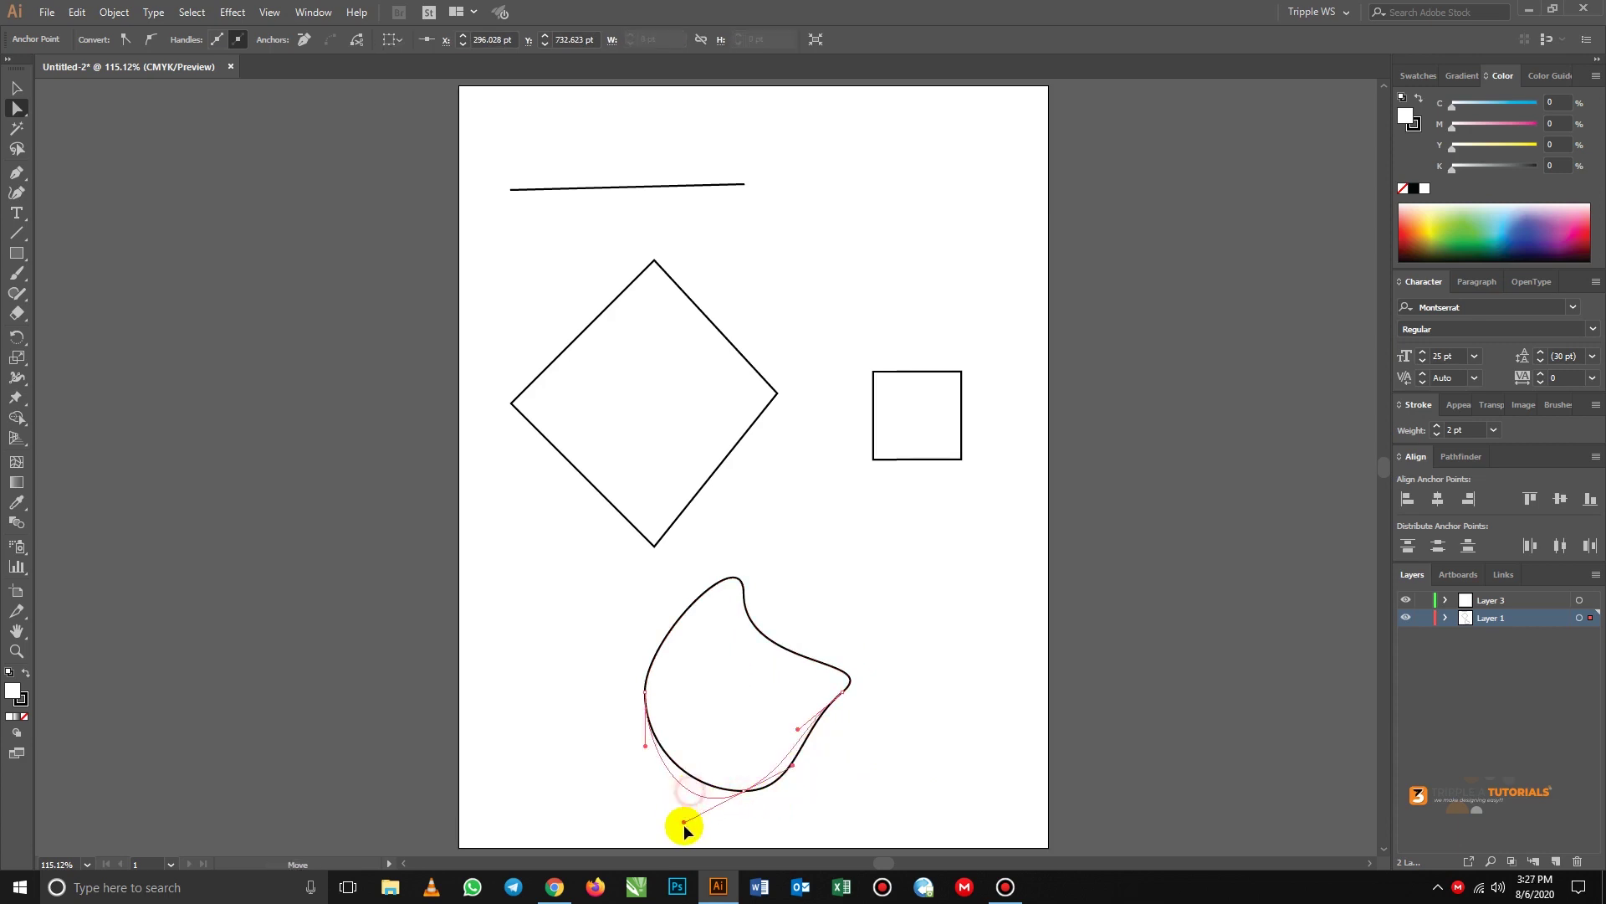
pyautogui.click(631, 747)
pyautogui.click(651, 713)
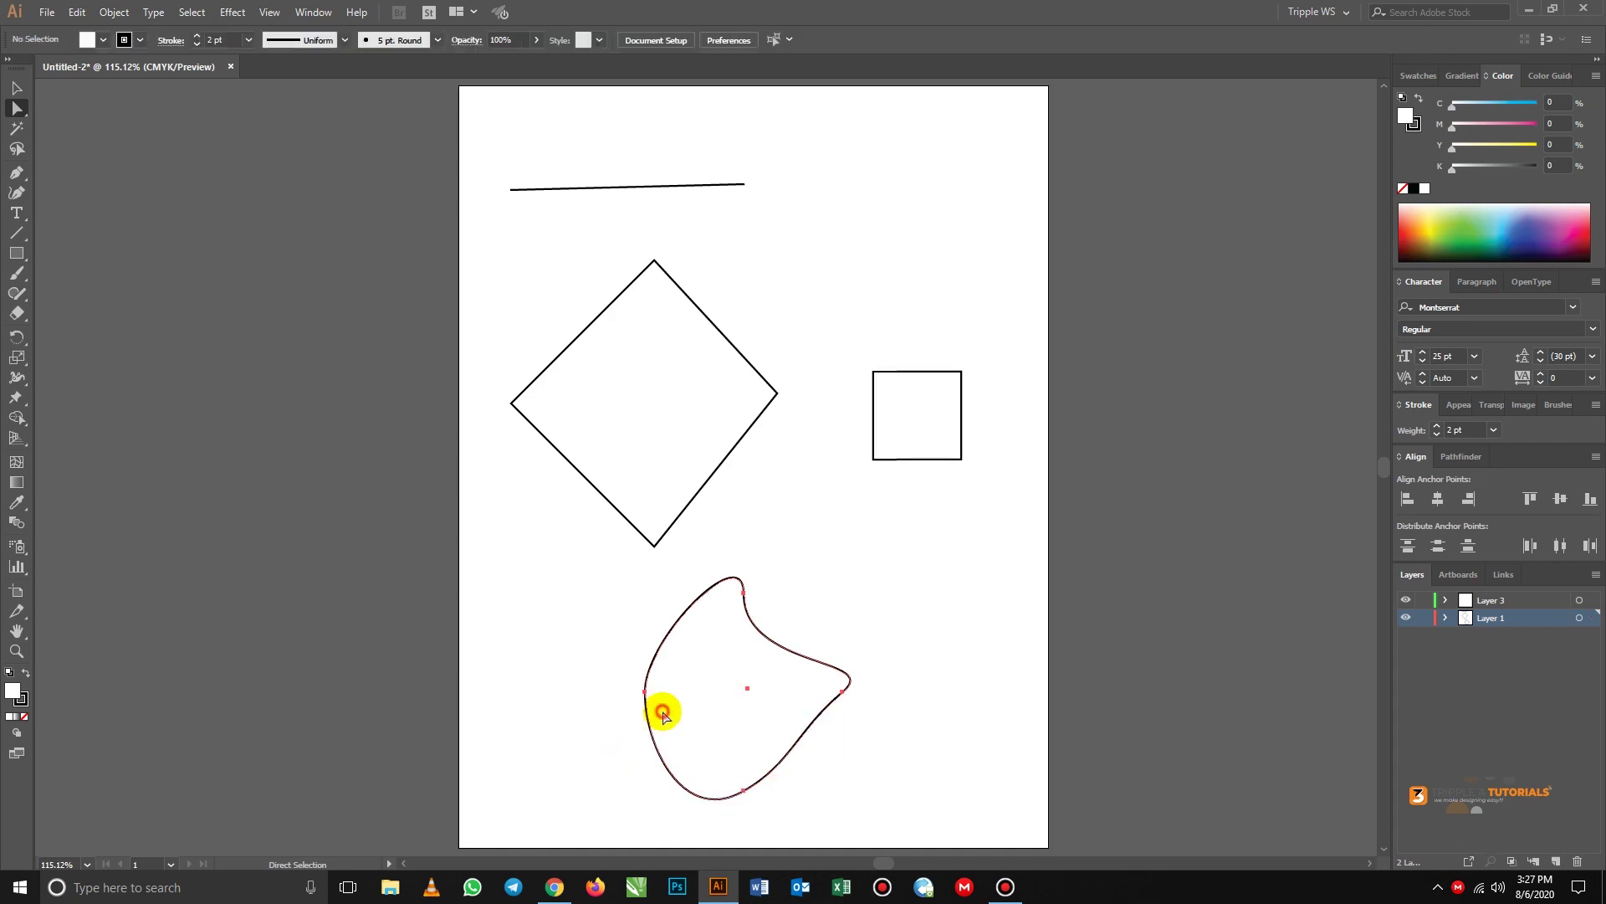
pyautogui.click(645, 693)
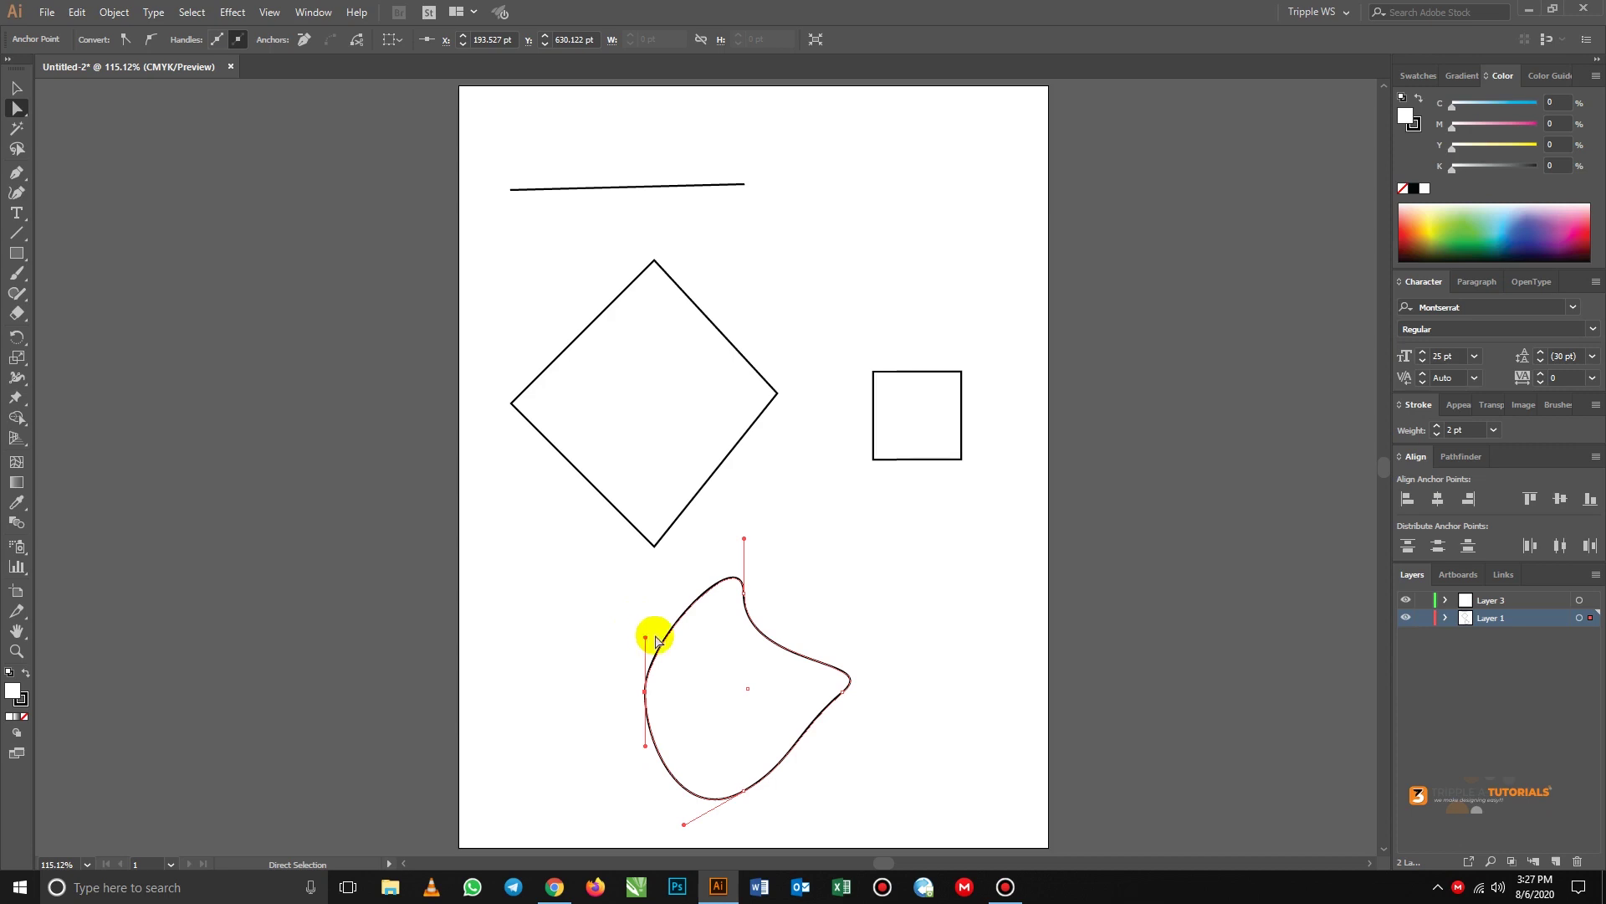
# - Move the diamond's right anchor point outward and slightly down to about X 366 pt, Y 343 pt
pyautogui.click(757, 416)
pyautogui.click(777, 393)
pyautogui.moveTo(777, 393); pyautogui.dragTo(812, 415)
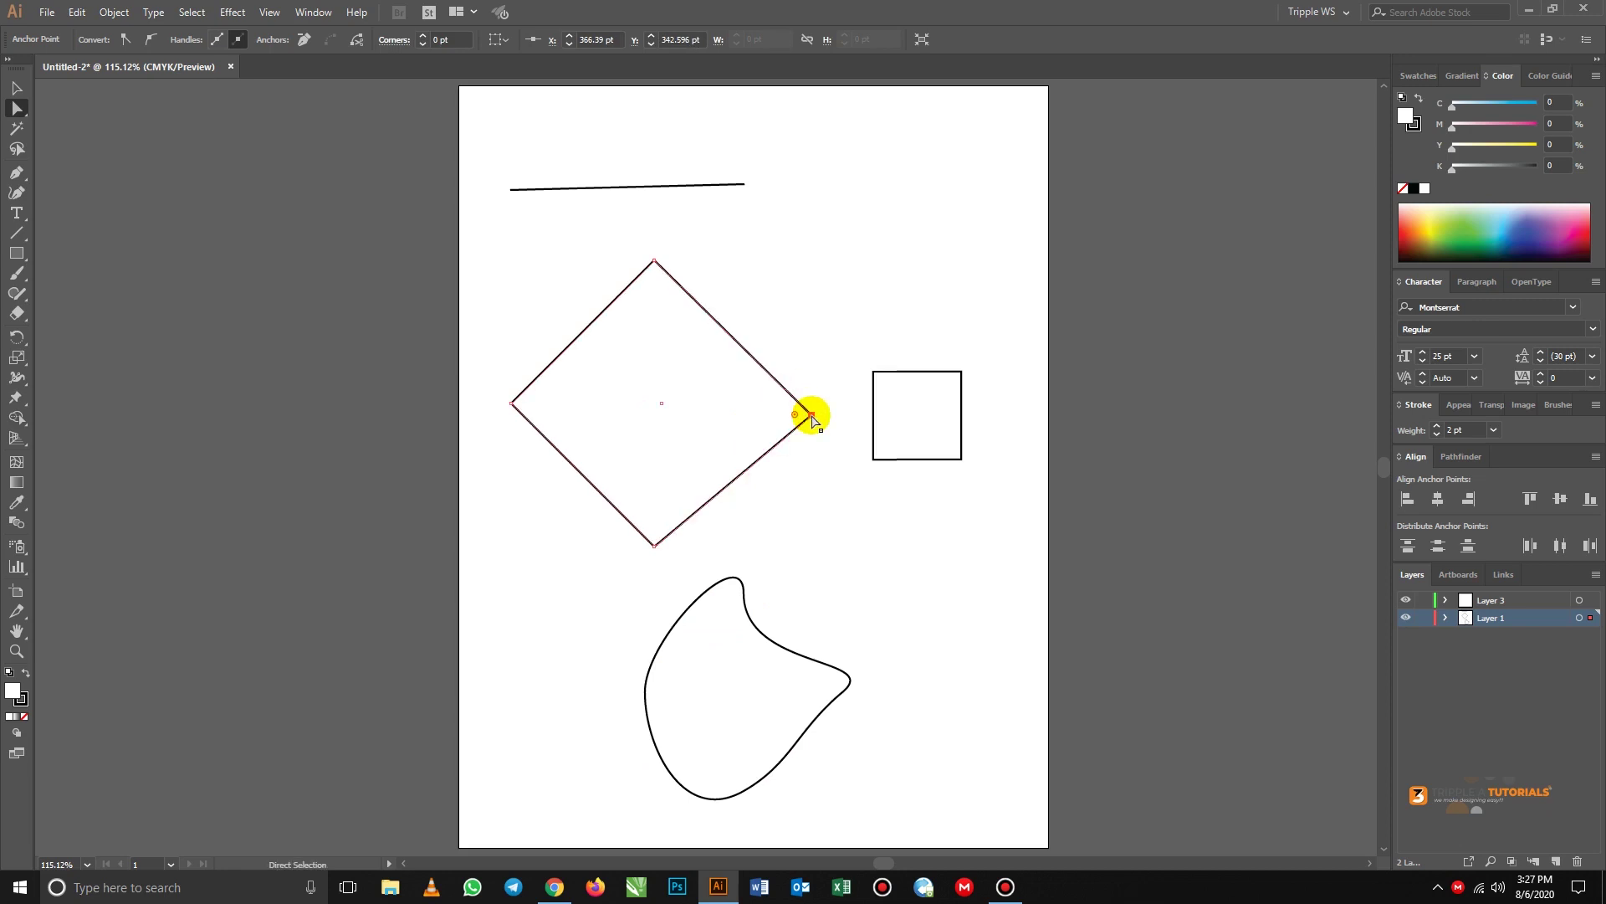